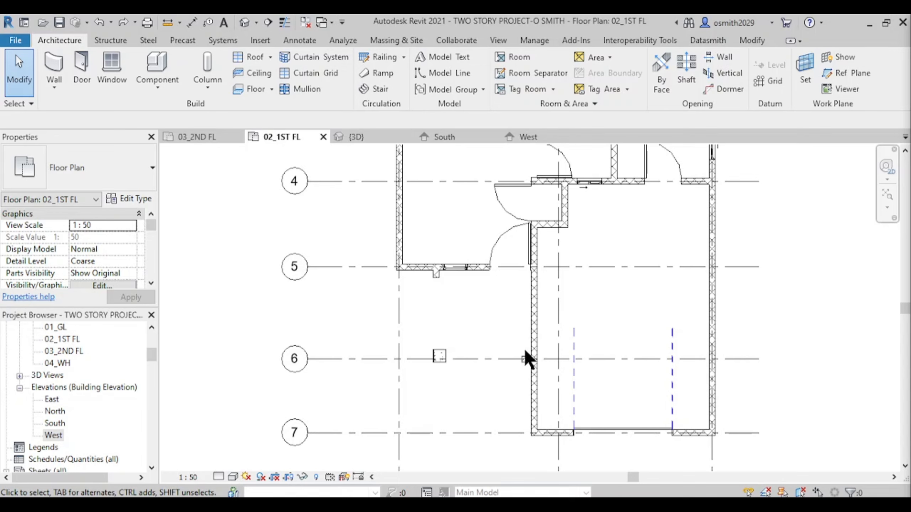
Step: Examine the wall layout of the first floor plan and compare it with the second floor plan
scroll(553, 256, "down", 3)
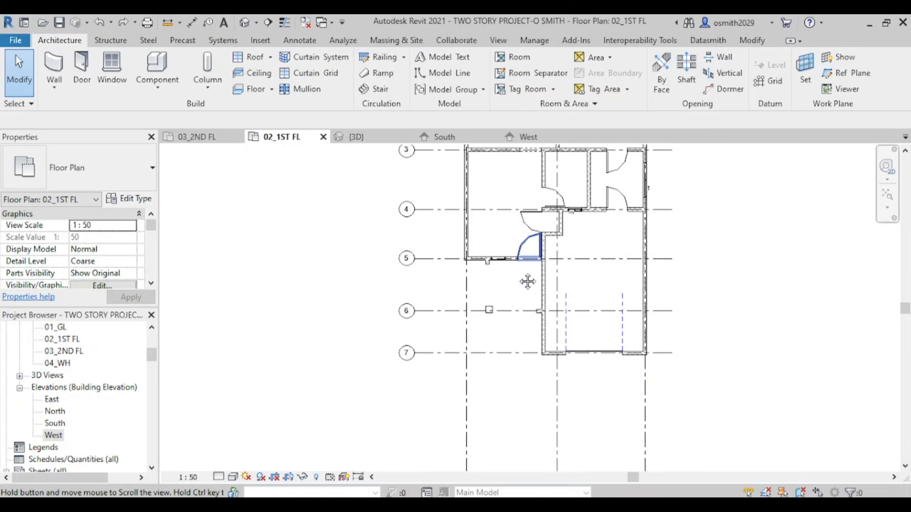
middle_click_drag(528, 282, 500, 394)
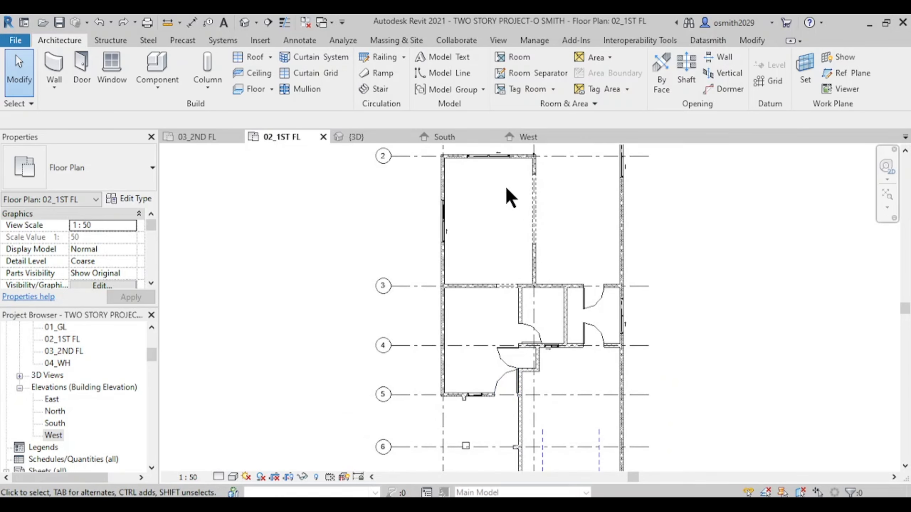
scroll(510, 197, "down", 2)
middle_click_drag(513, 230, 514, 268)
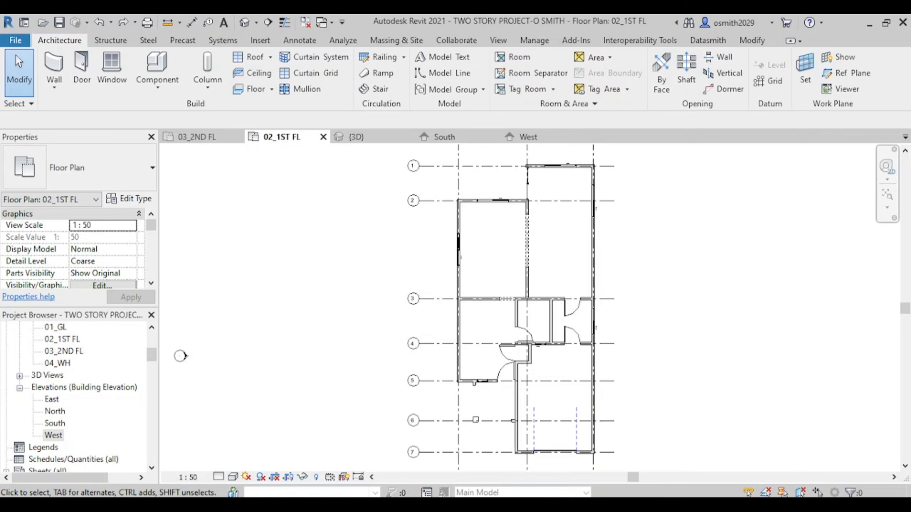
scroll(511, 359, "up", 3)
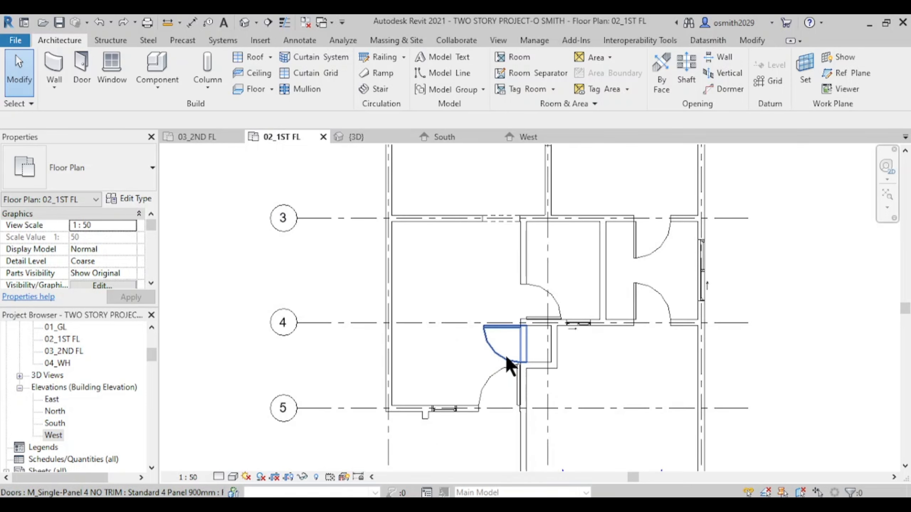
scroll(507, 358, "down", 2)
middle_click_drag(505, 347, 474, 336)
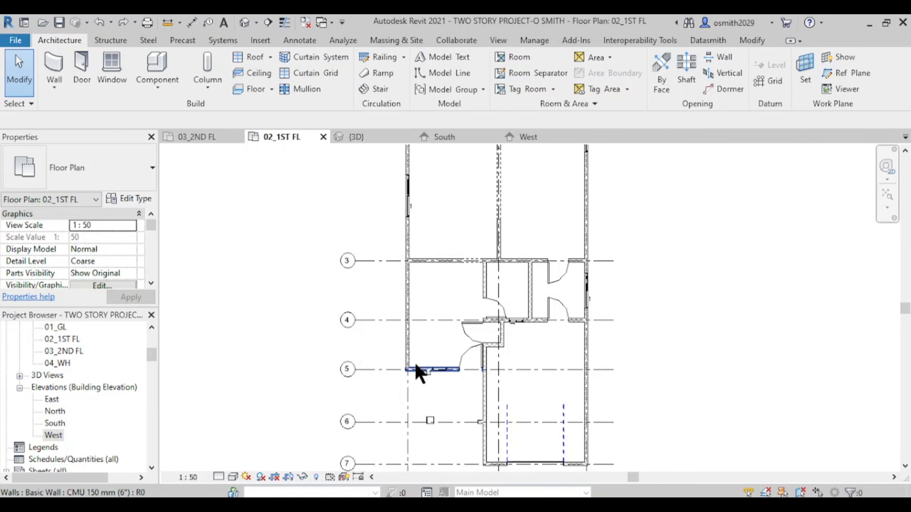
scroll(438, 413, "up", 1)
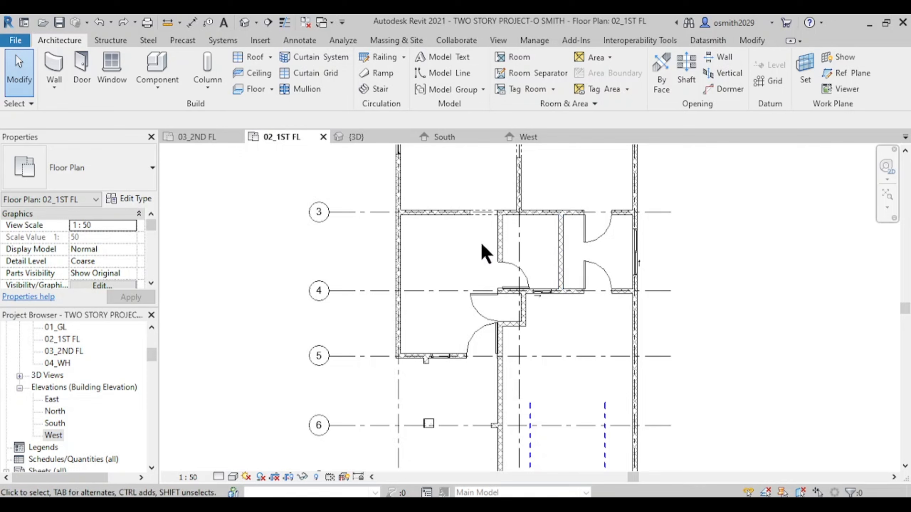
left_click(197, 136)
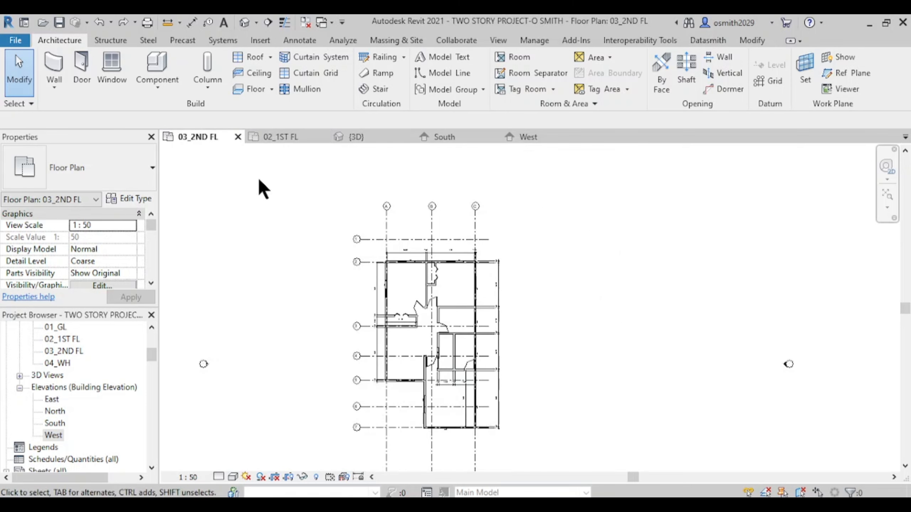
scroll(419, 362, "up", 3)
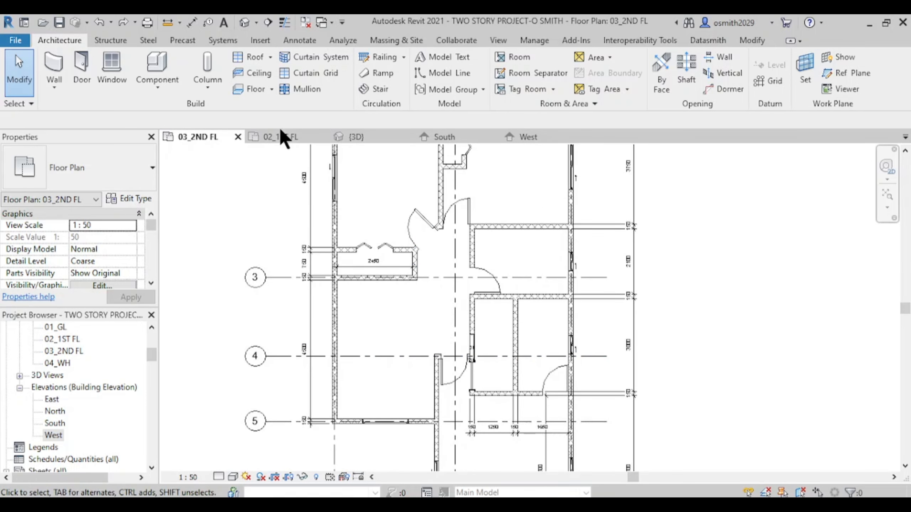
left_click(286, 144)
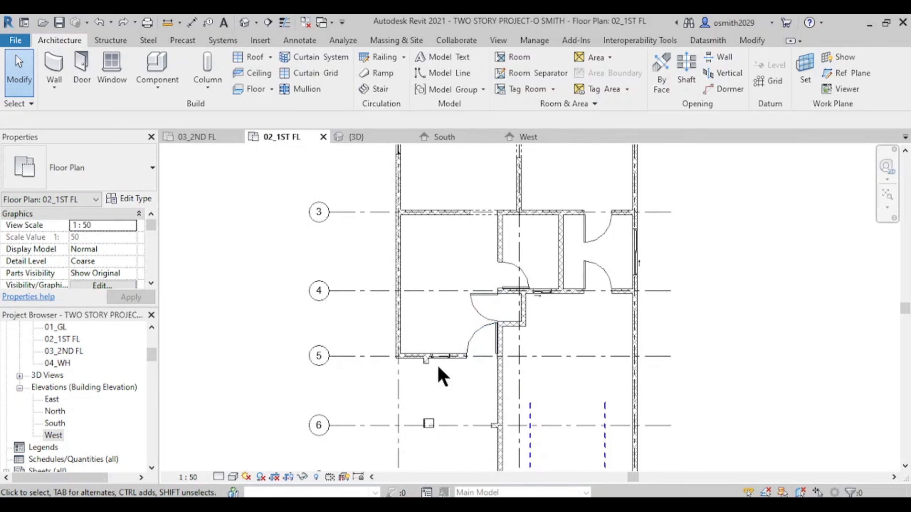
scroll(441, 368, "up", 2)
scroll(438, 326, "down", 4)
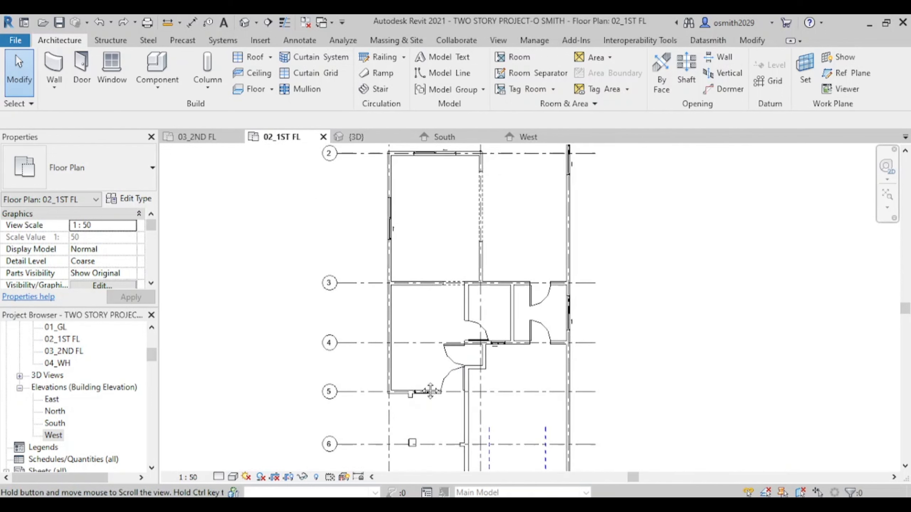
middle_click_drag(452, 313, 481, 353)
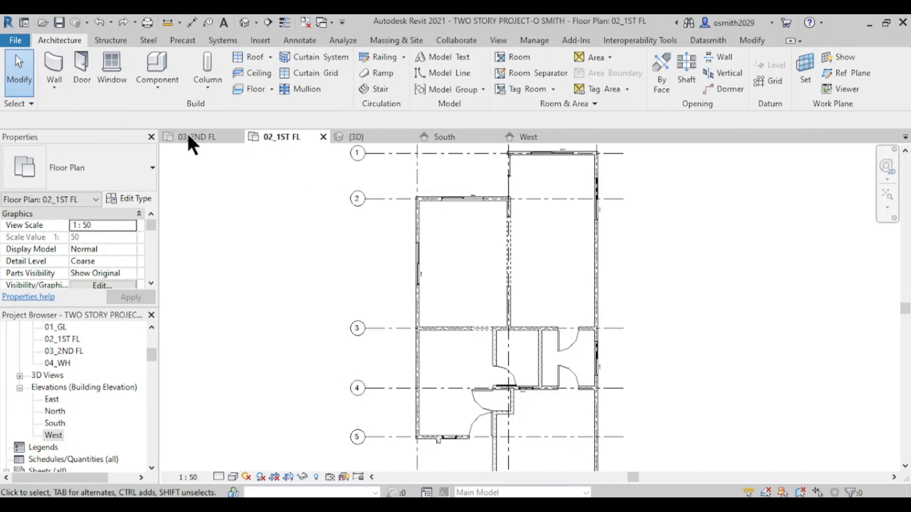
left_click(251, 89)
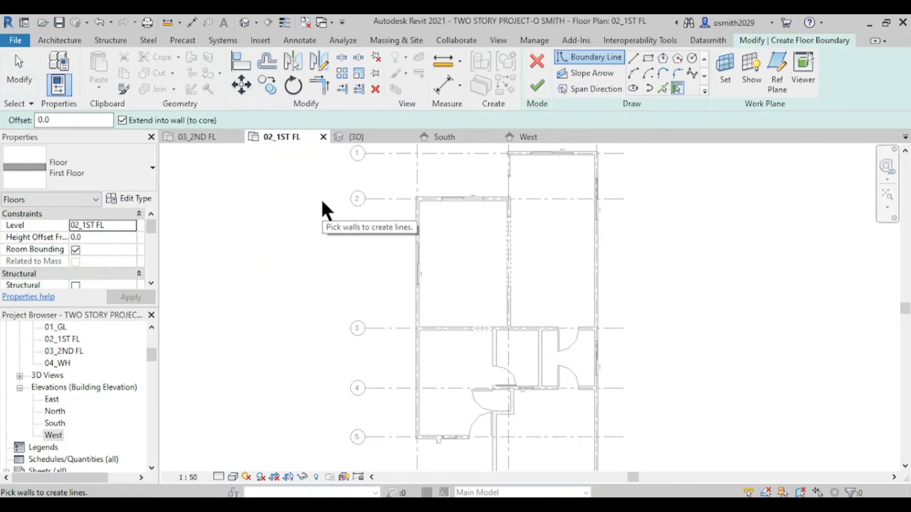
left_click(122, 176)
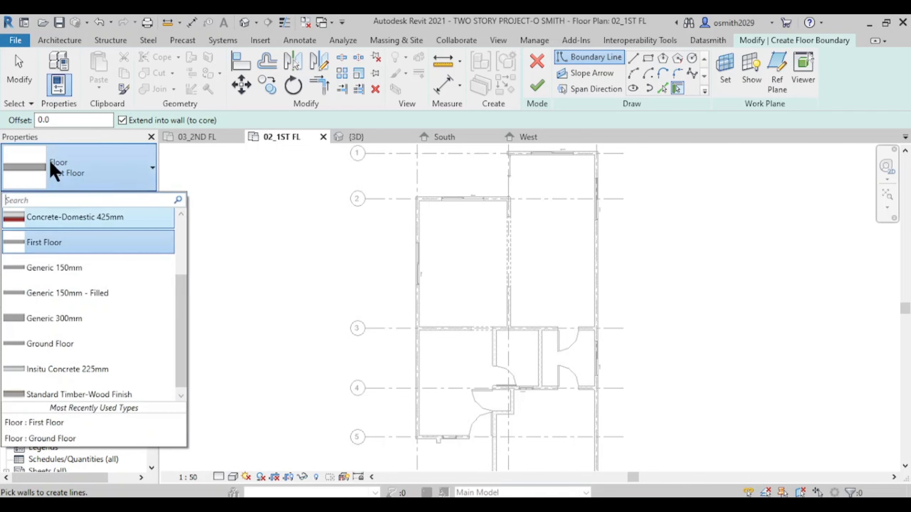
left_click_drag(181, 331, 171, 372)
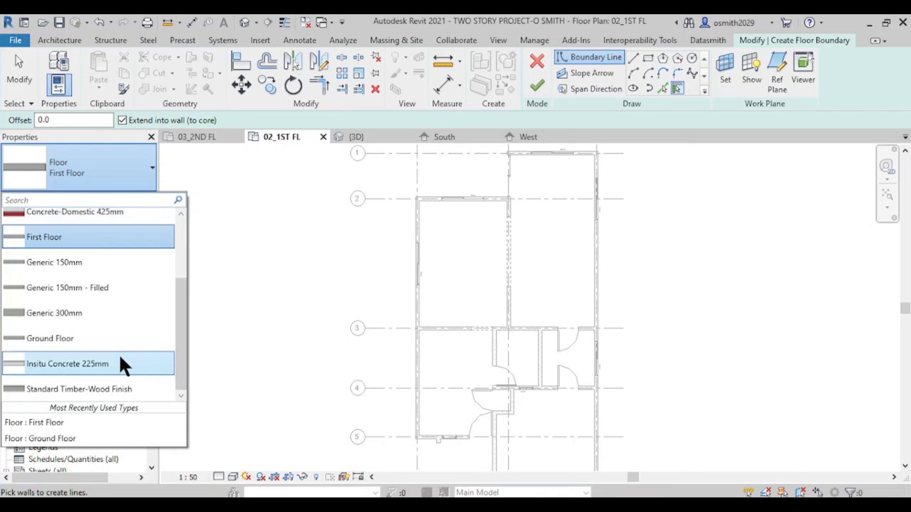
left_click(62, 237)
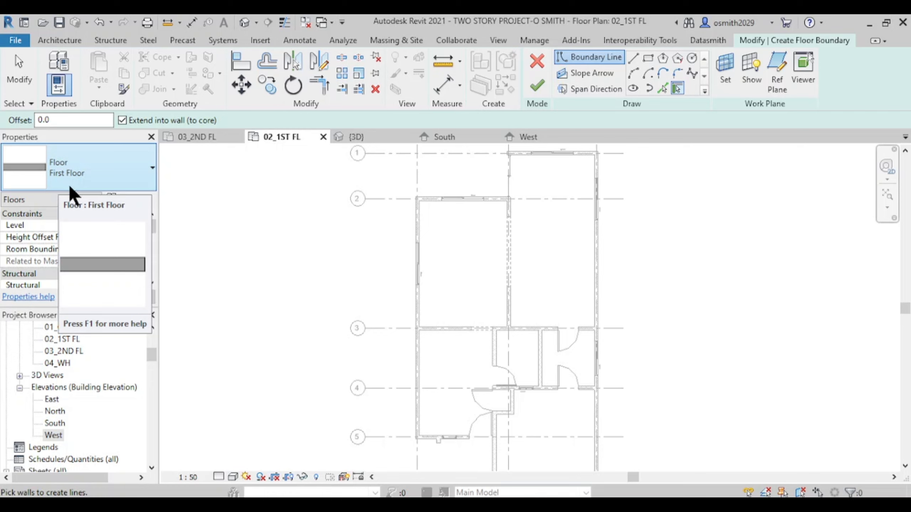
left_click(61, 39)
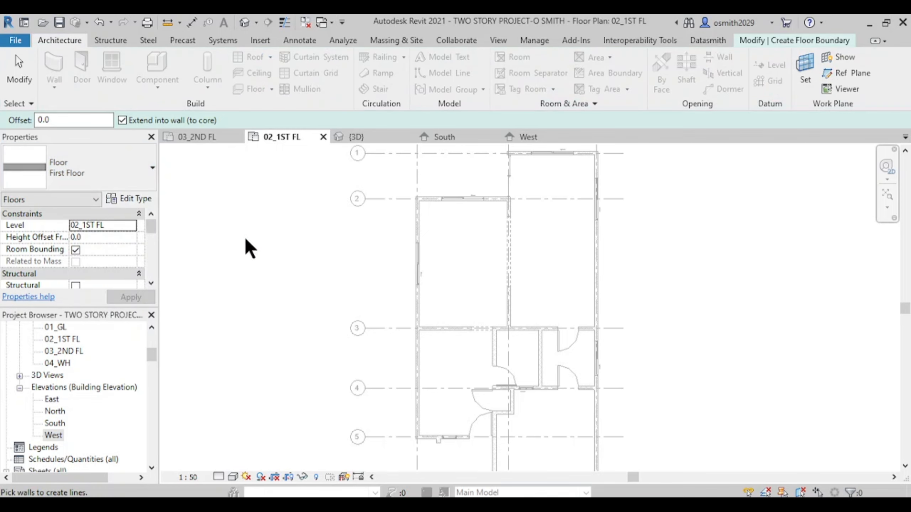
key("Escape")
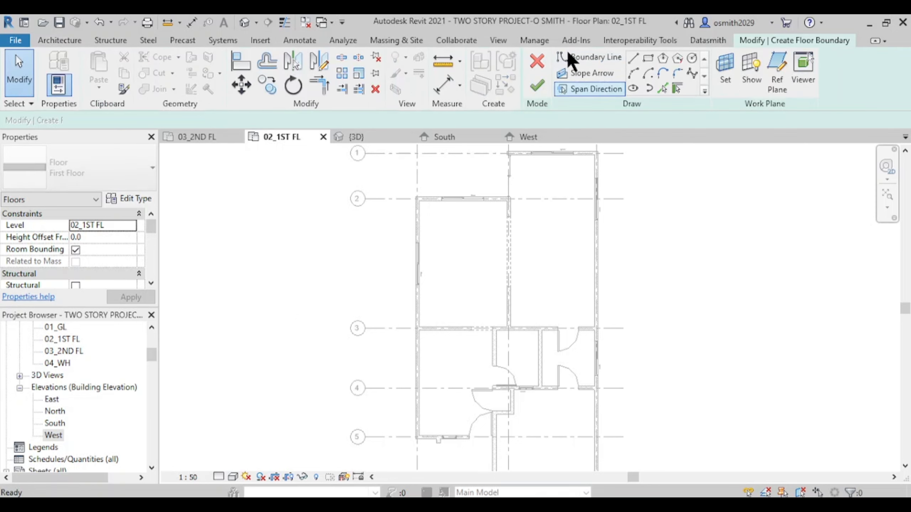
left_click(521, 81)
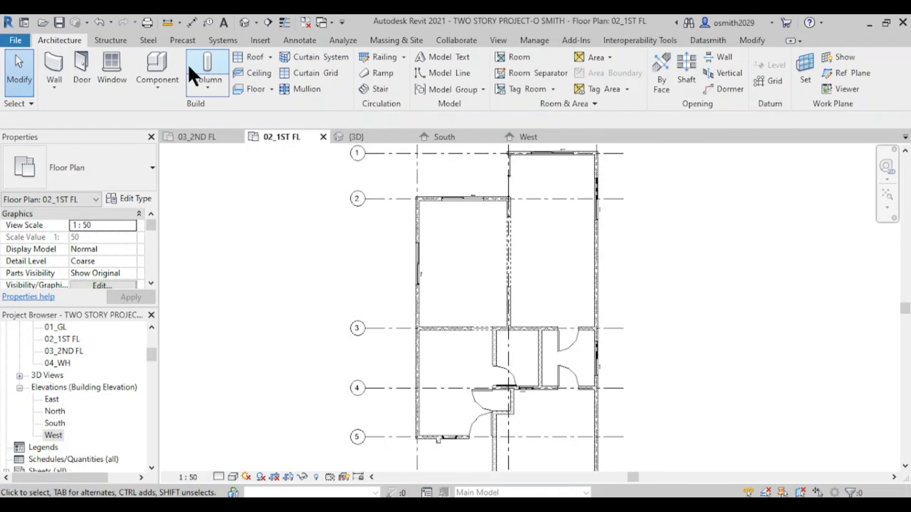
Step: Start a floor of type First Floor and trace the front wall on grid 5, flipping the boundary line to the wall's outer face
left_click(240, 92)
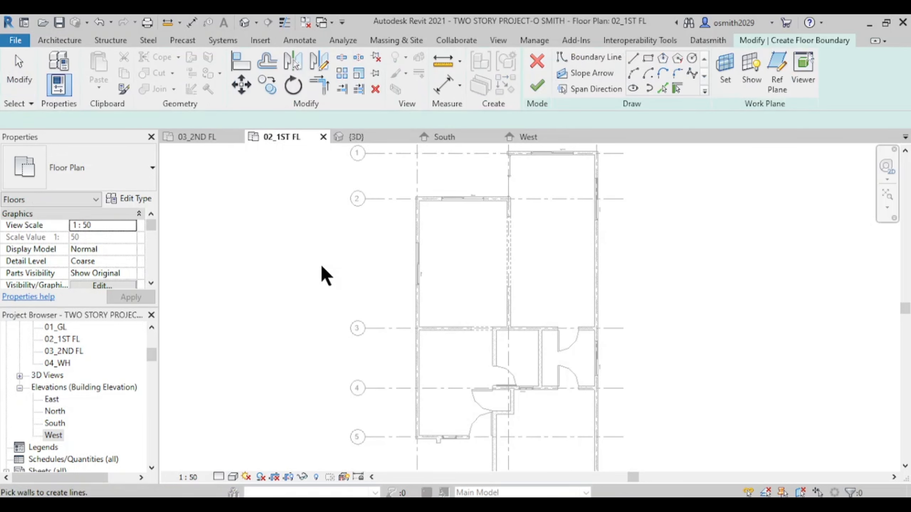
left_click(115, 171)
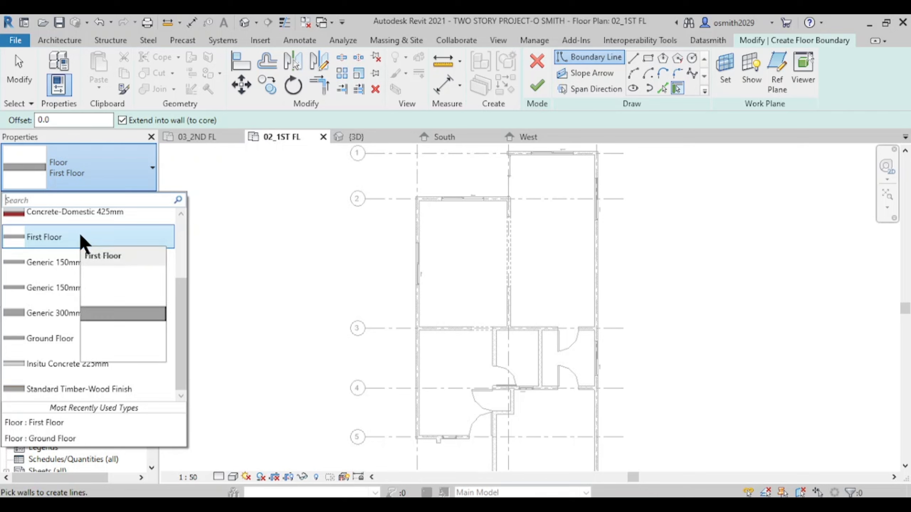
left_click(81, 239)
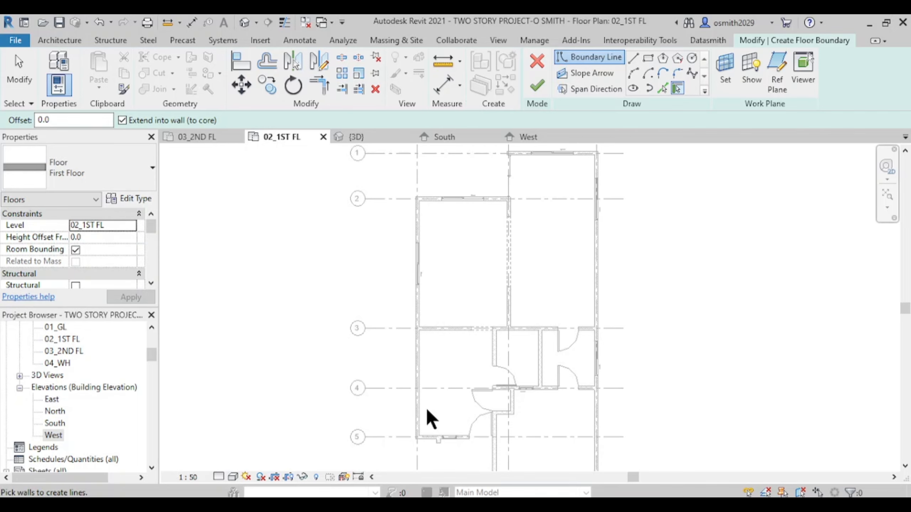
middle_click_drag(427, 417, 388, 360)
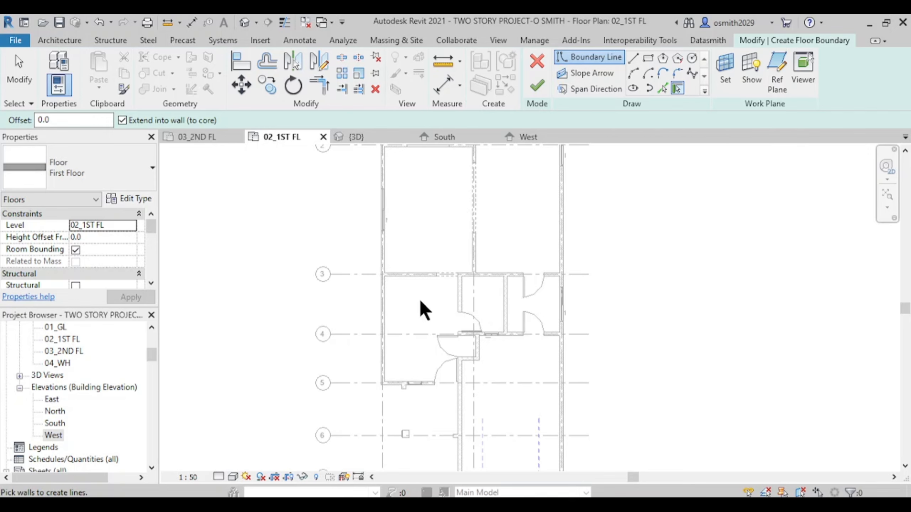
scroll(401, 309, "up", 6)
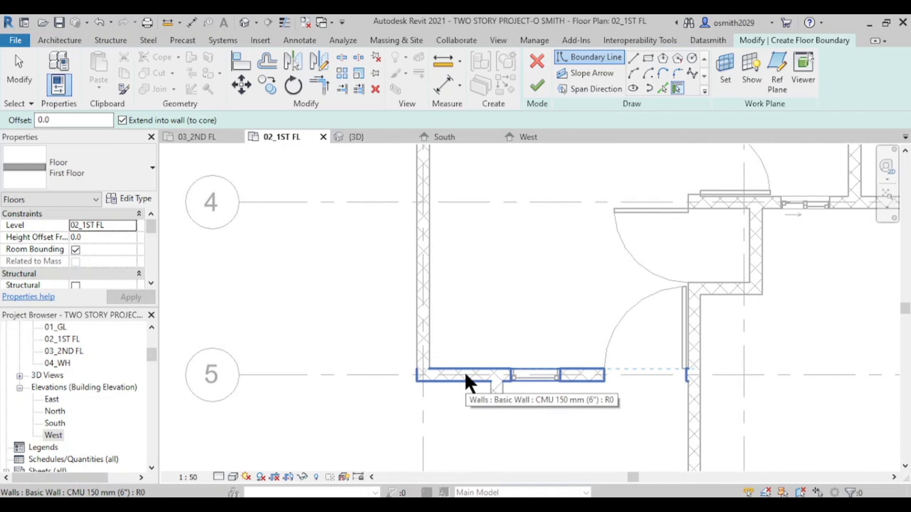
left_click(464, 371)
scroll(556, 382, "up", 4)
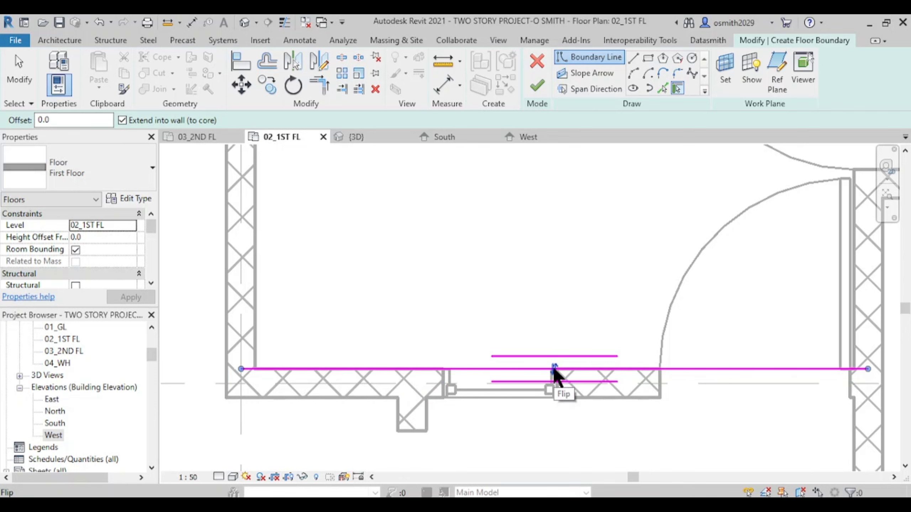
left_click(554, 370)
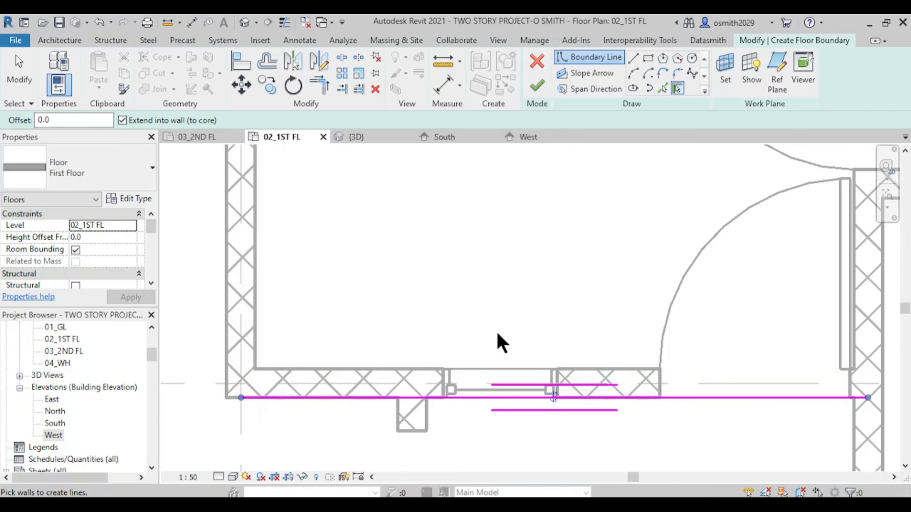
Step: Add floor boundary lines from the exterior walls on grid A and grid 2
scroll(498, 332, "down", 2)
middle_click_drag(497, 332, 553, 482)
left_click(432, 343)
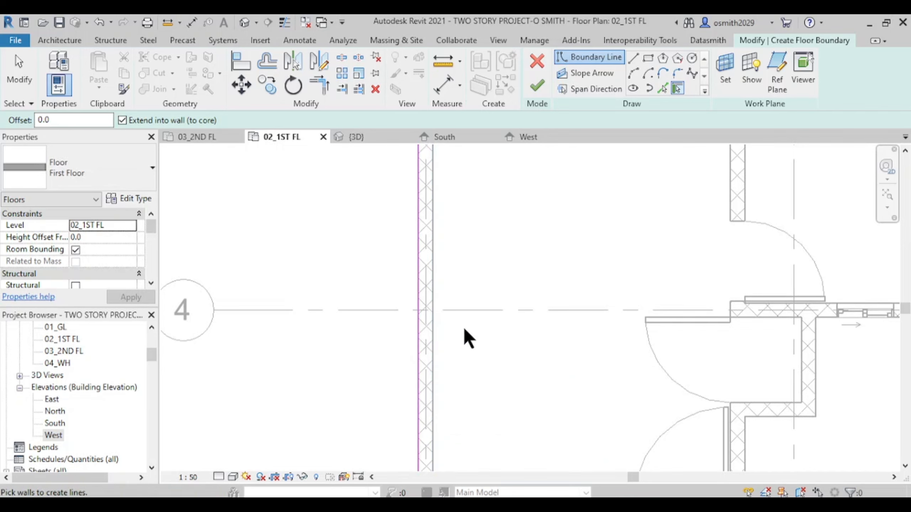
scroll(489, 319, "down", 3)
middle_click_drag(548, 155, 510, 445)
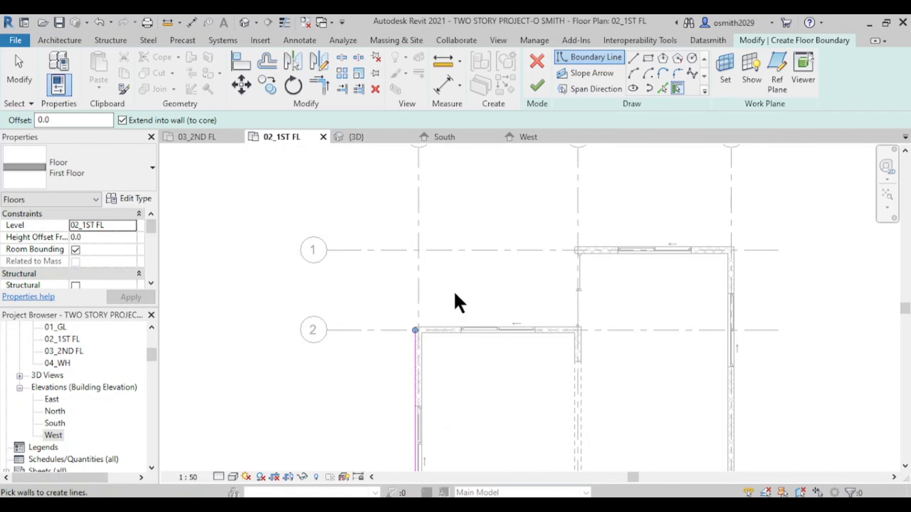
left_click(445, 327)
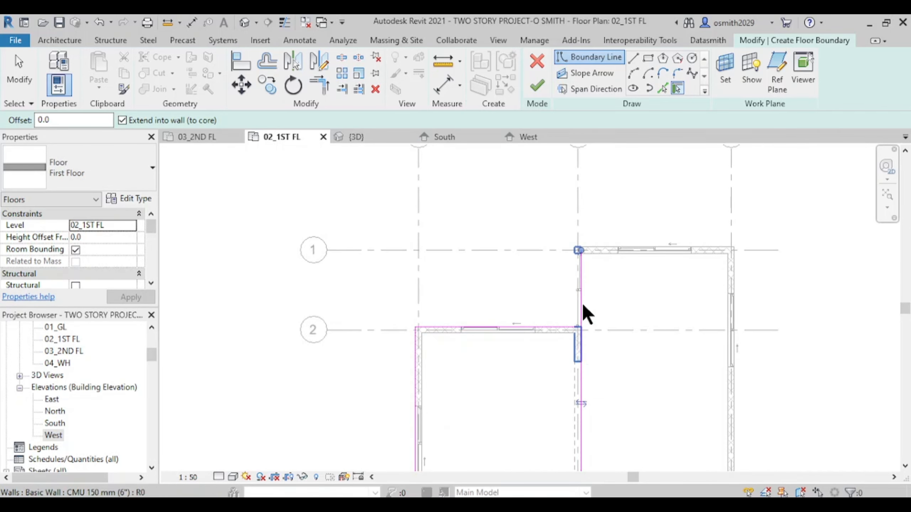
Step: Add boundary lines from the walls on grids B, 1 and C, flipping the grid B line to the wall's outer face
left_click(581, 406)
left_click(581, 402)
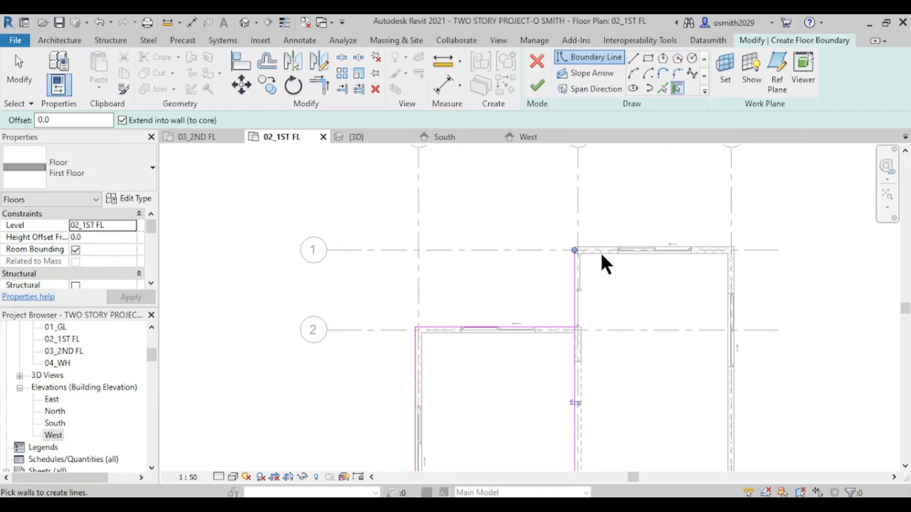
left_click(603, 258)
left_click(738, 320)
Step: Add boundary lines from the wall on grid 4, the two walls of the small jog below it and the long wall crossing grid 5
scroll(734, 345, "down", 4)
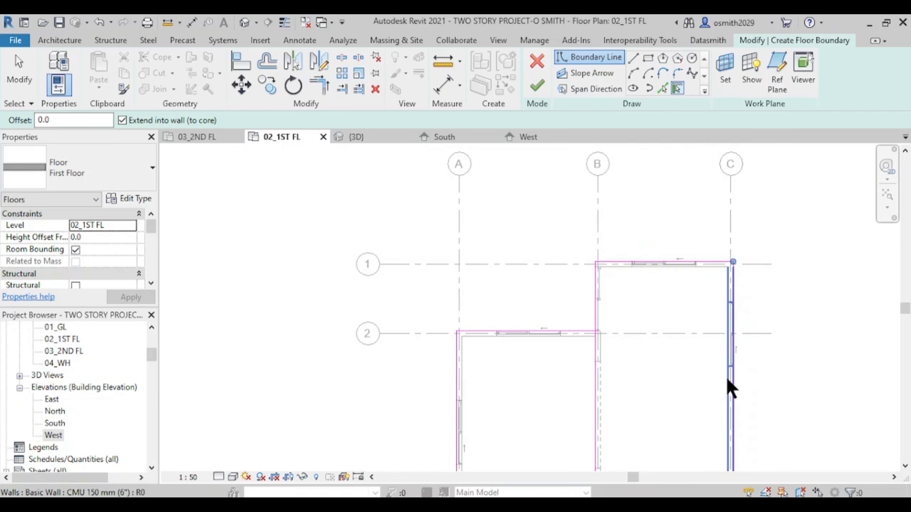
middle_click_drag(711, 442, 616, 170)
scroll(584, 265, "up", 5)
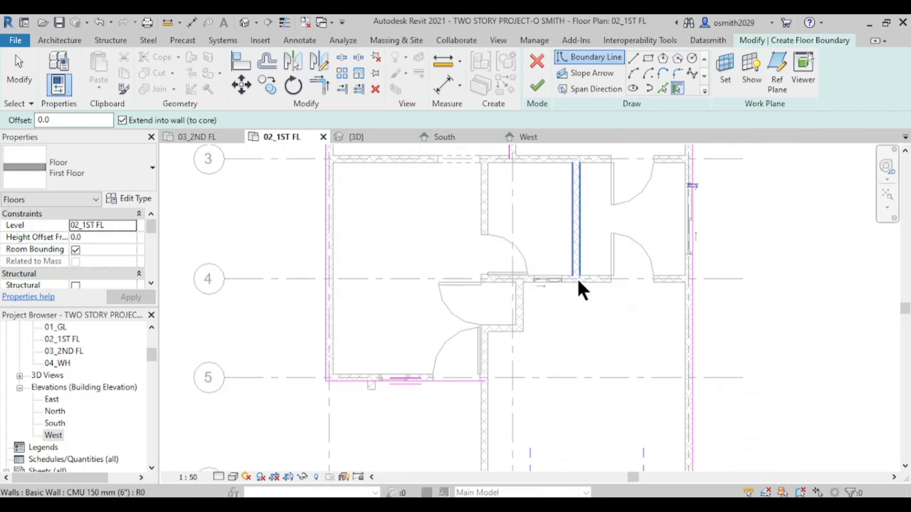
left_click(595, 280)
scroll(525, 305, "up", 3)
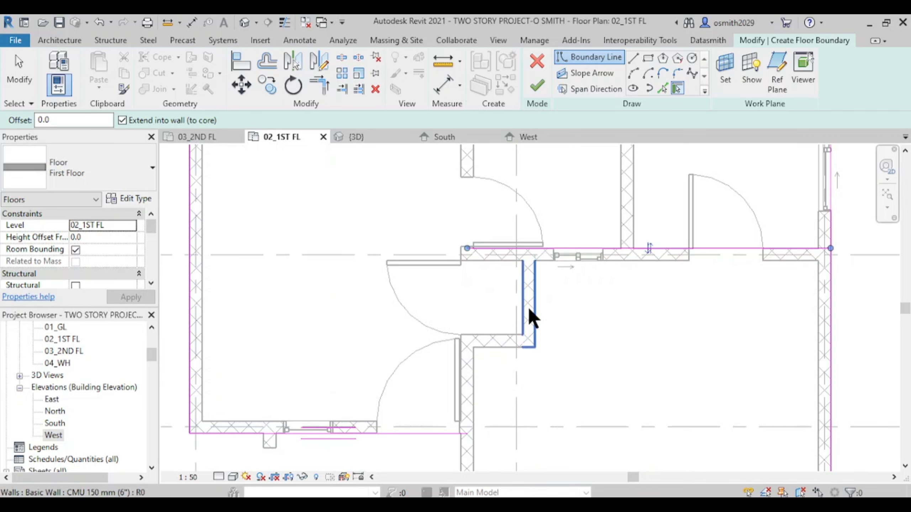
left_click(528, 314)
left_click(500, 343)
left_click(476, 389)
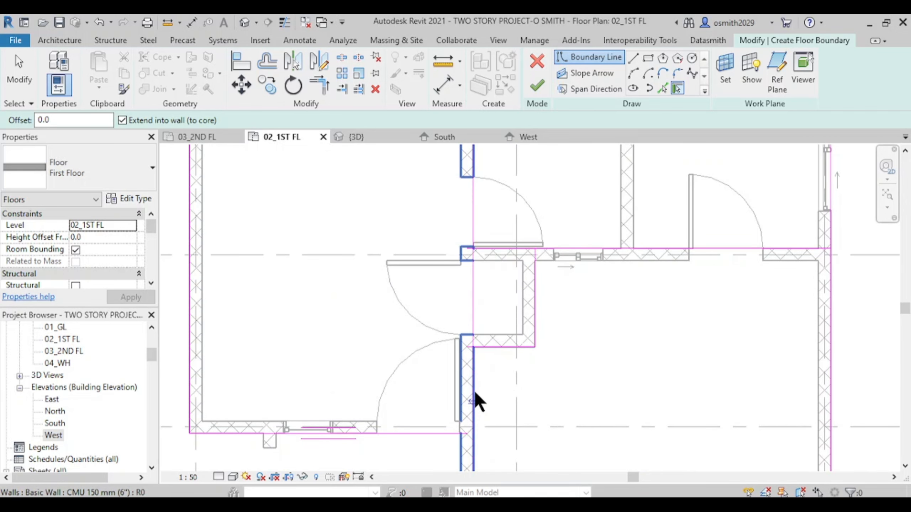
scroll(663, 344, "down", 5)
left_click(676, 230)
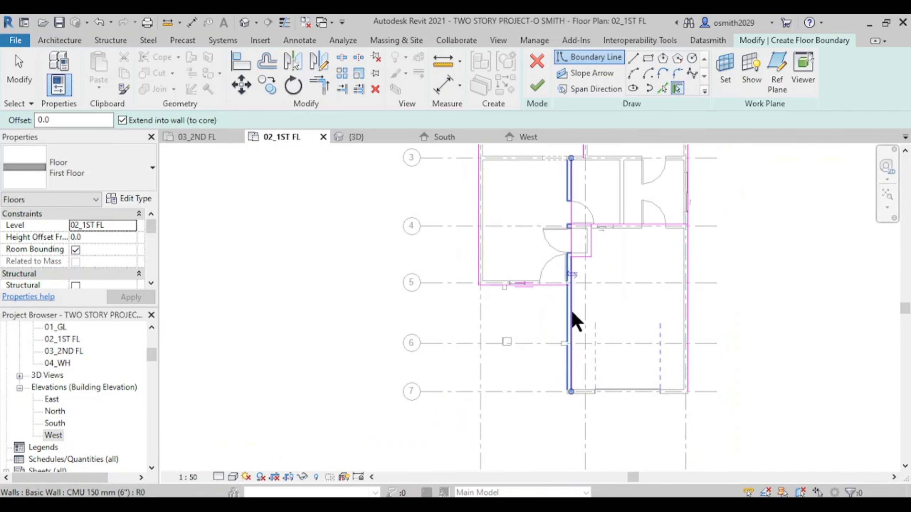
scroll(535, 280, "up", 3)
scroll(528, 309, "down", 4)
middle_click_drag(529, 318, 489, 455)
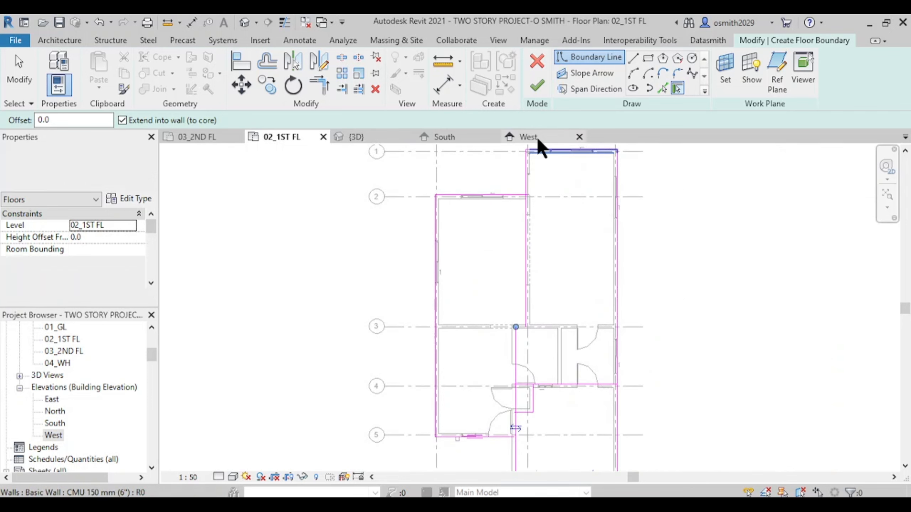
Step: Try to finish the floor boundary sketch, returning to it to correct the intersecting lines
left_click(536, 85)
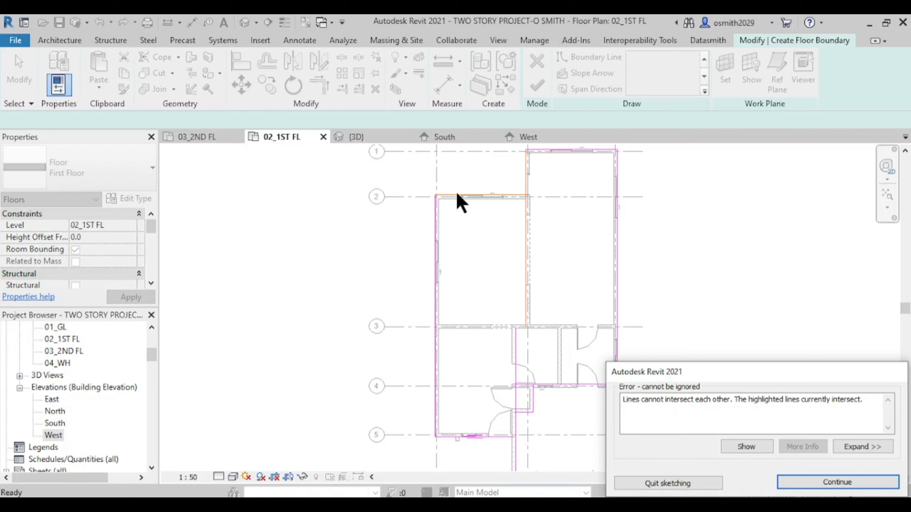
left_click(849, 483)
scroll(561, 310, "down", 3)
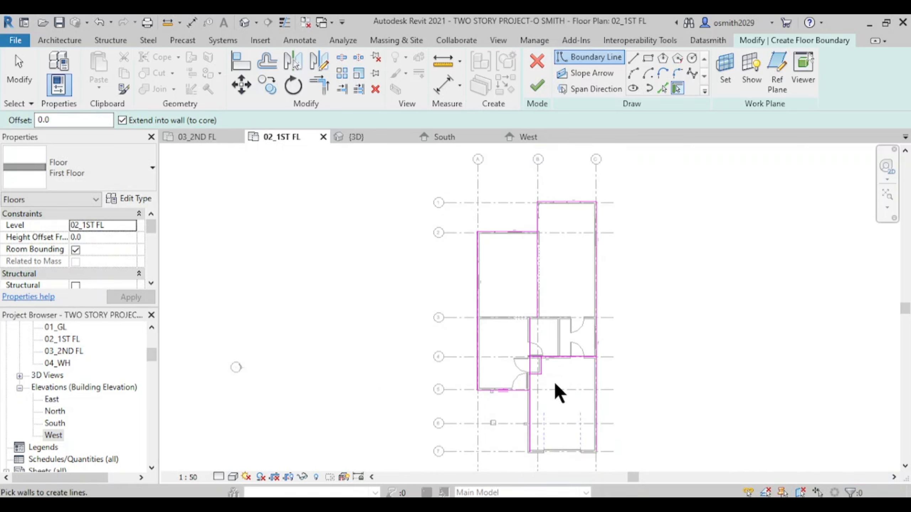
middle_click_drag(516, 279, 467, 338)
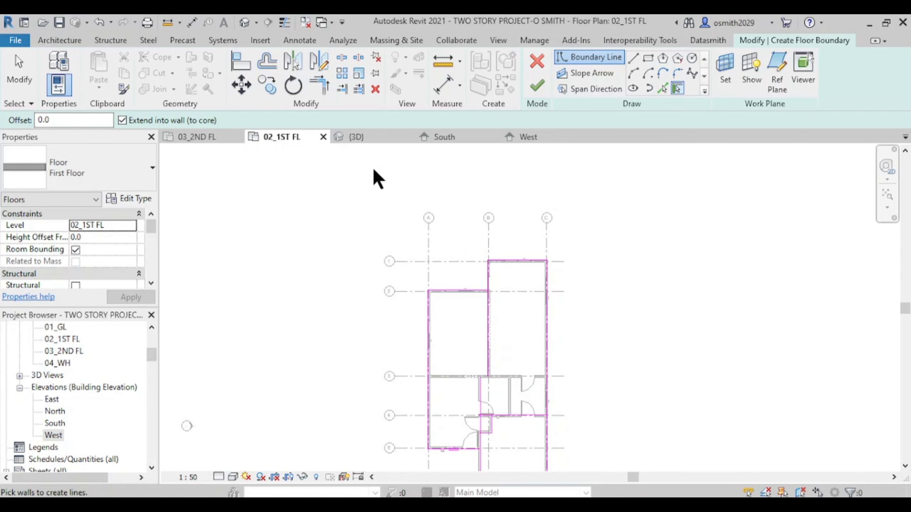
Step: Trim the grid 2 and grid B boundary lines into a corner, keeping the grid B part up to grid 1
left_click(319, 93)
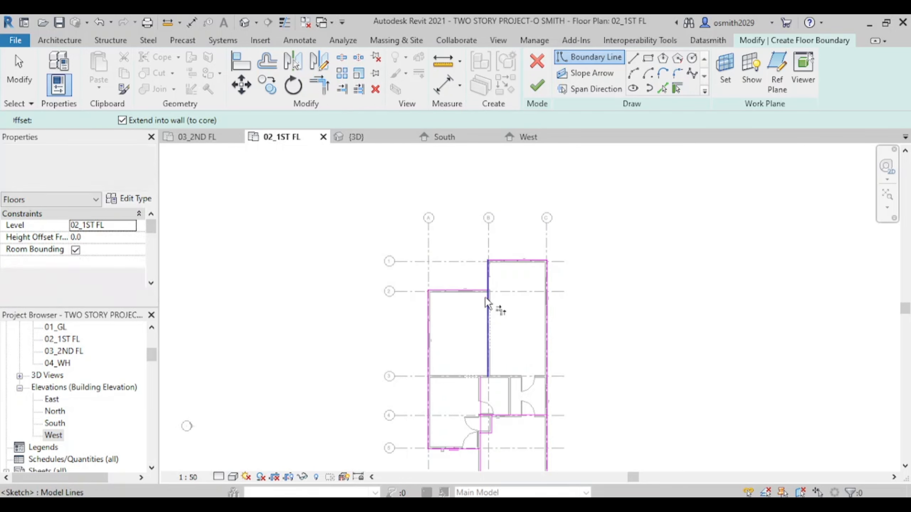
scroll(485, 299, "up", 6)
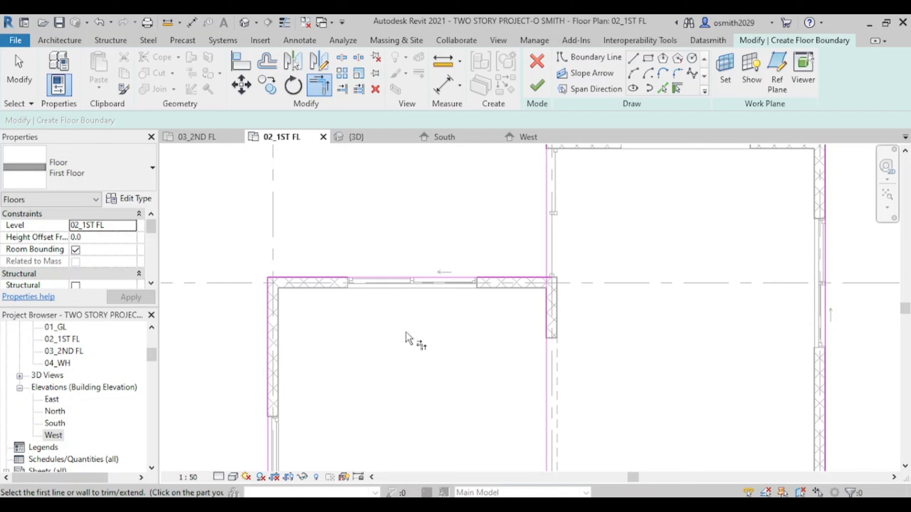
scroll(512, 267, "up", 2)
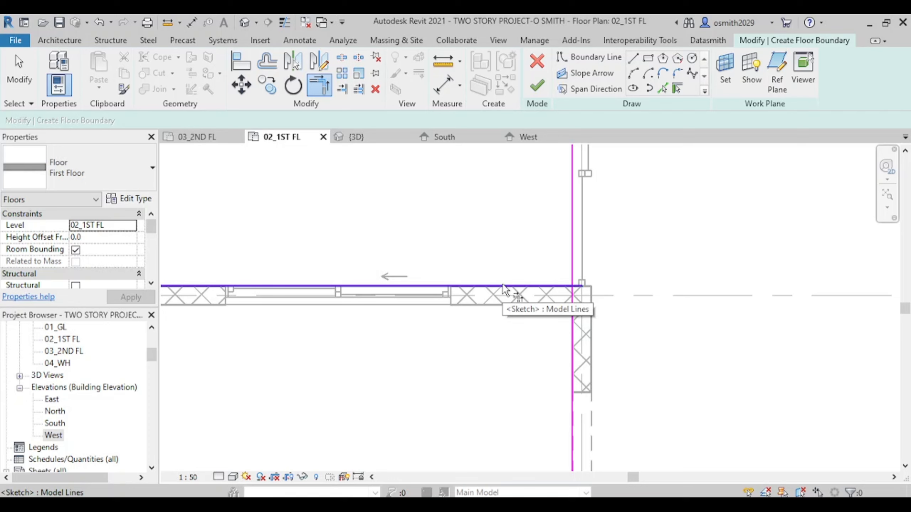
left_click(454, 288)
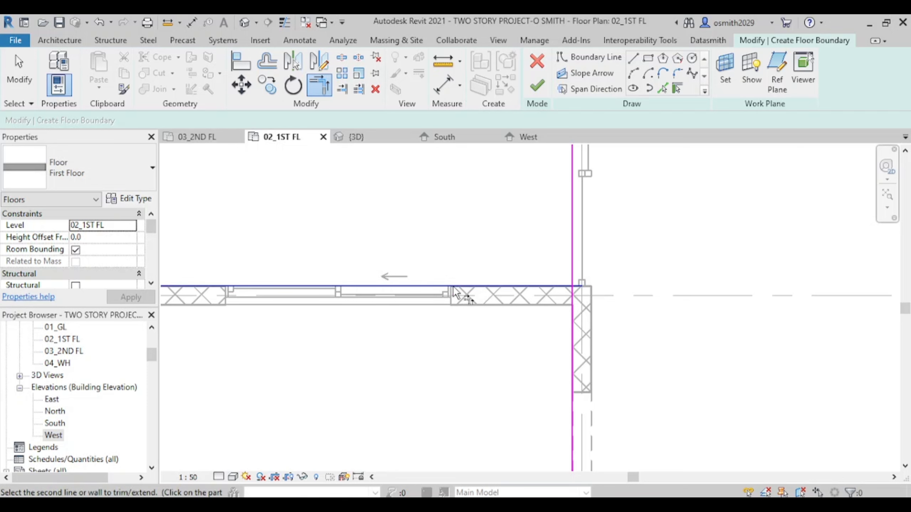
scroll(536, 265, "down", 2)
middle_click_drag(536, 265, 506, 382)
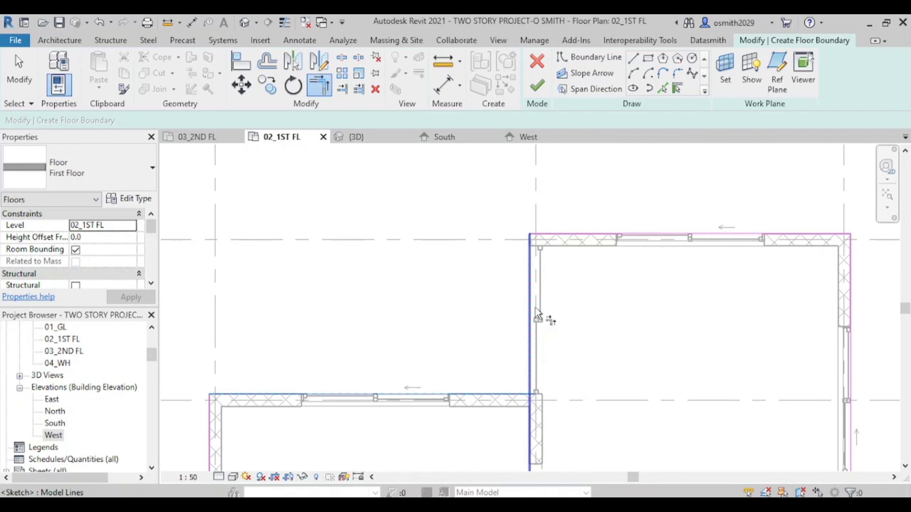
left_click(529, 309)
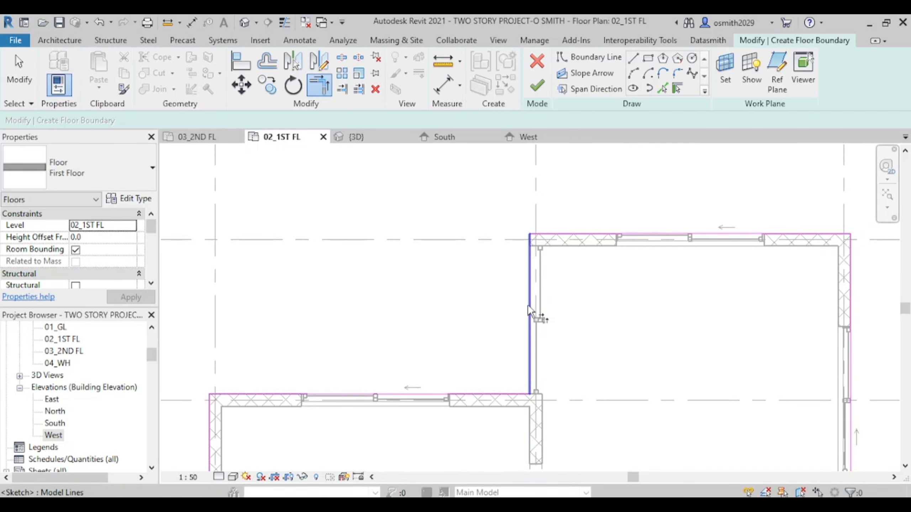
scroll(537, 398, "up", 5)
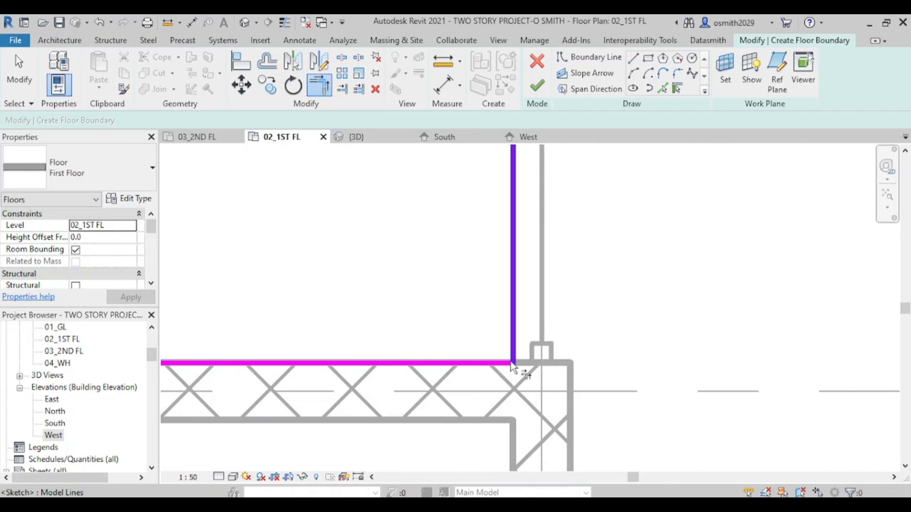
Step: Trim the grid C boundary line to a corner with the grid 4 line, removing its part beyond grid 4
scroll(590, 325, "down", 3)
scroll(640, 366, "down", 2)
scroll(650, 386, "down", 2)
middle_click_drag(650, 387, 599, 132)
middle_click_drag(692, 361, 613, 155)
middle_click_drag(519, 246, 500, 318)
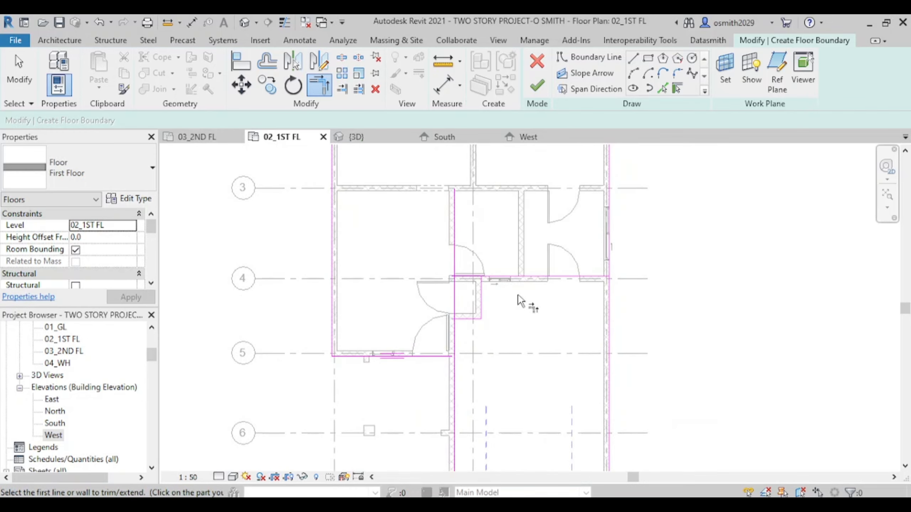
scroll(589, 329, "up", 2)
scroll(421, 407, "up", 2)
scroll(499, 341, "up", 2)
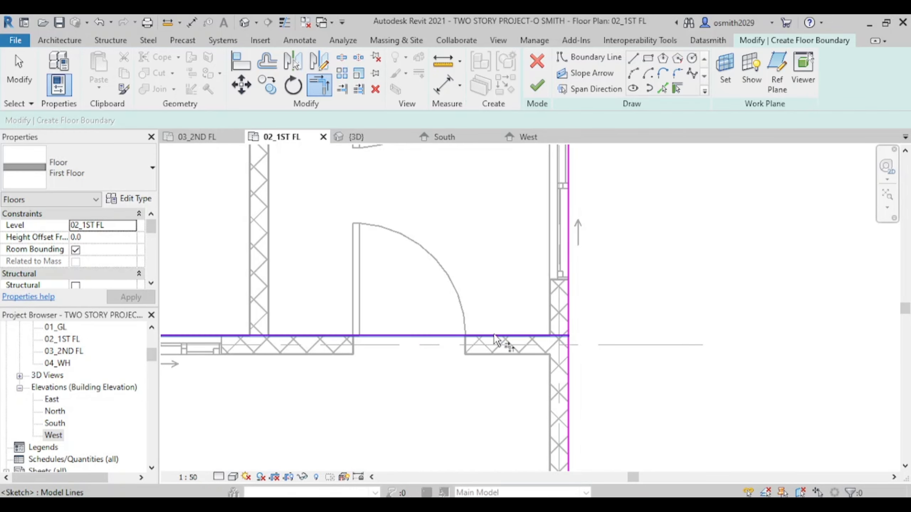
left_click(495, 337)
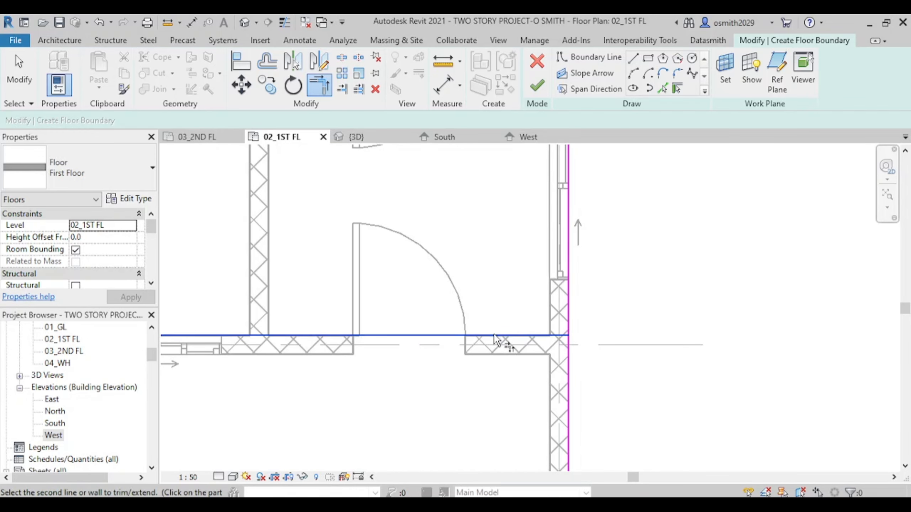
left_click(568, 268)
Step: Trim the grid 4 boundary line to a corner with the outer vertical line of the small jog
scroll(315, 423, "down", 3)
middle_click_drag(320, 425, 563, 287)
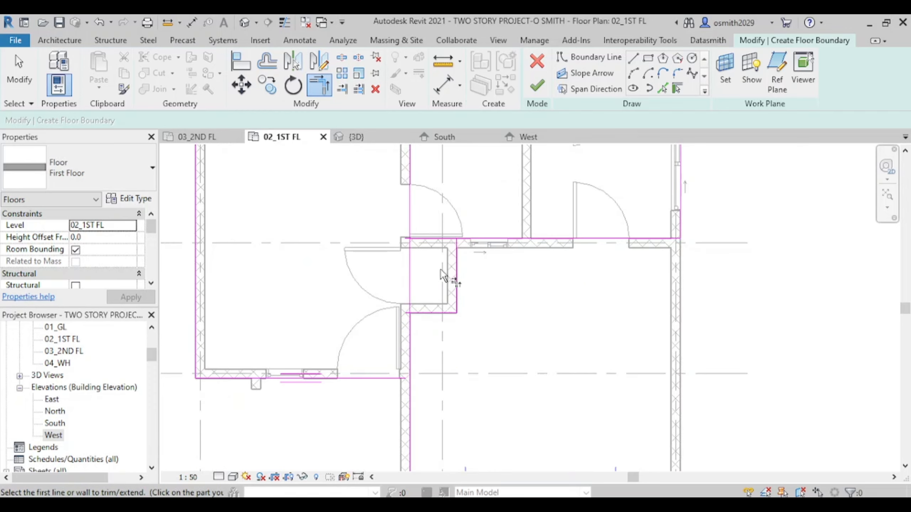
scroll(432, 275, "up", 2)
left_click(466, 276)
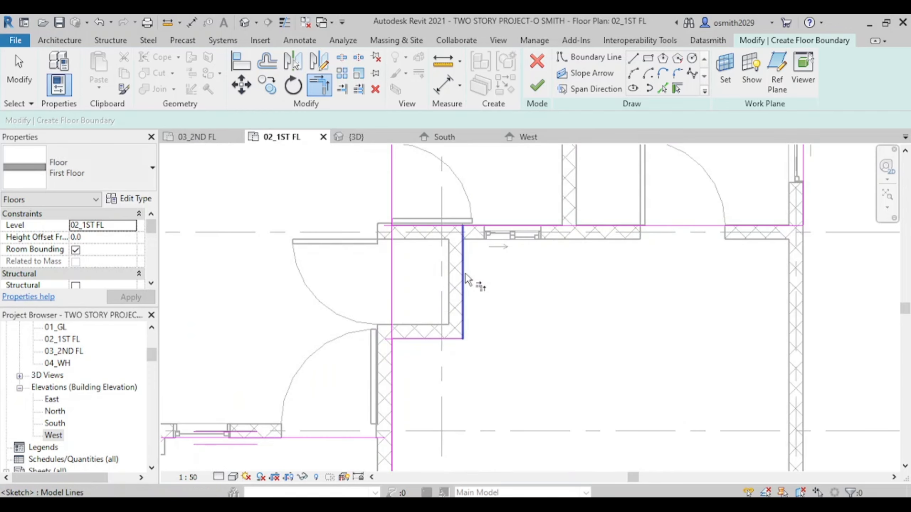
left_click(498, 231)
Step: Trim the grid 5 line and the jog's horizontal line into corners with the long vertical line beside the entrance door
scroll(421, 344, "down", 3)
scroll(439, 368, "up", 2)
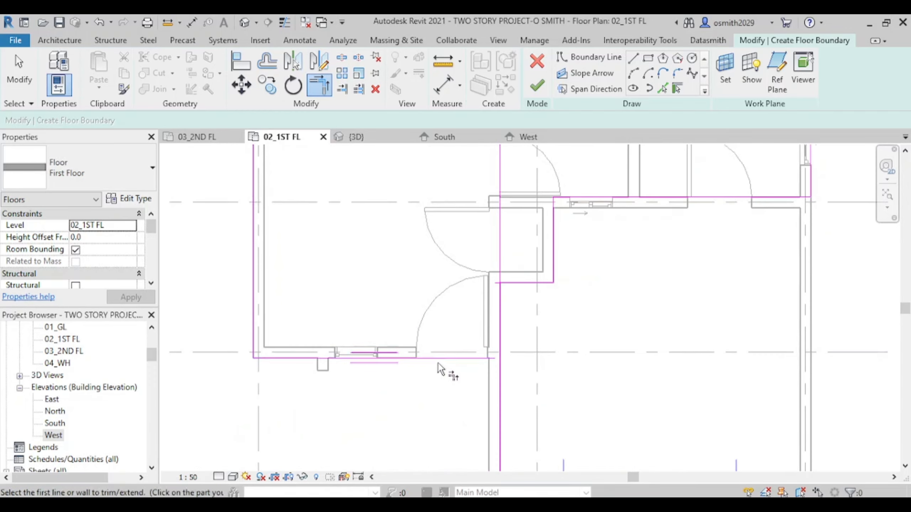
left_click(444, 358)
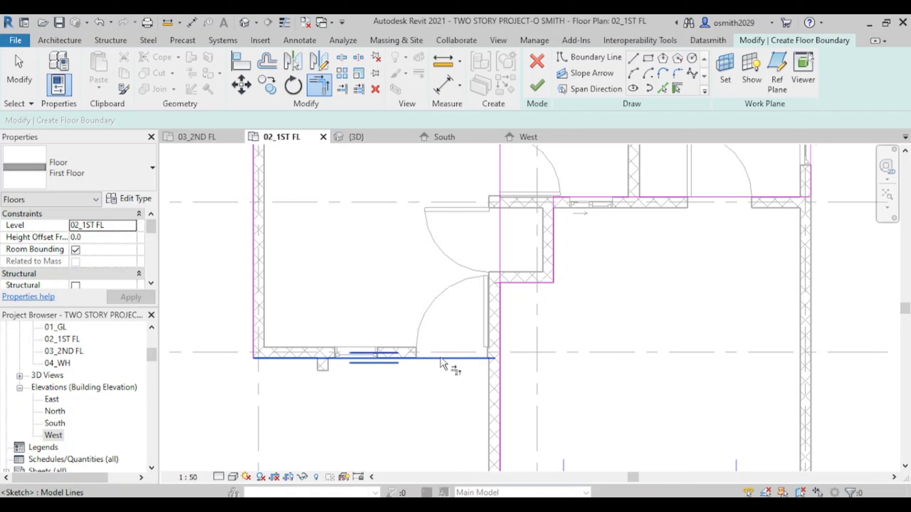
left_click(502, 305)
middle_click_drag(439, 423, 408, 468)
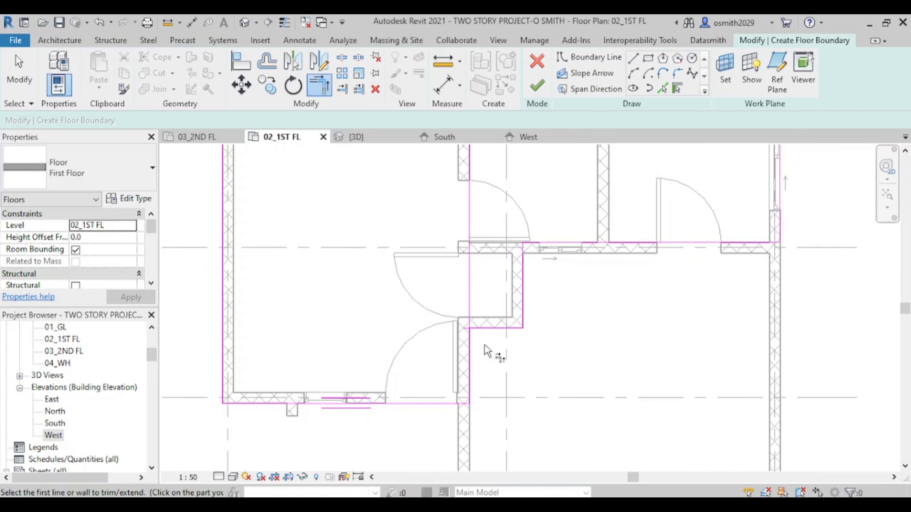
left_click(513, 328)
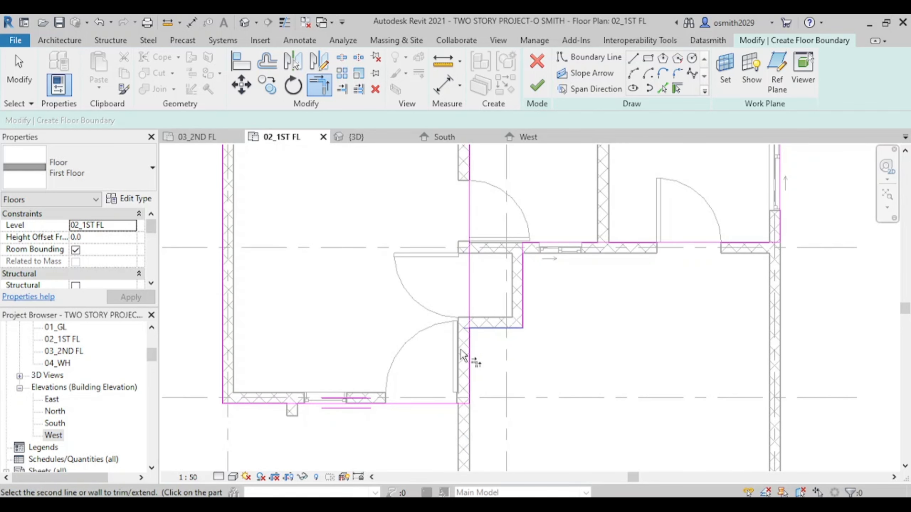
left_click(475, 357)
scroll(529, 442, "down", 5)
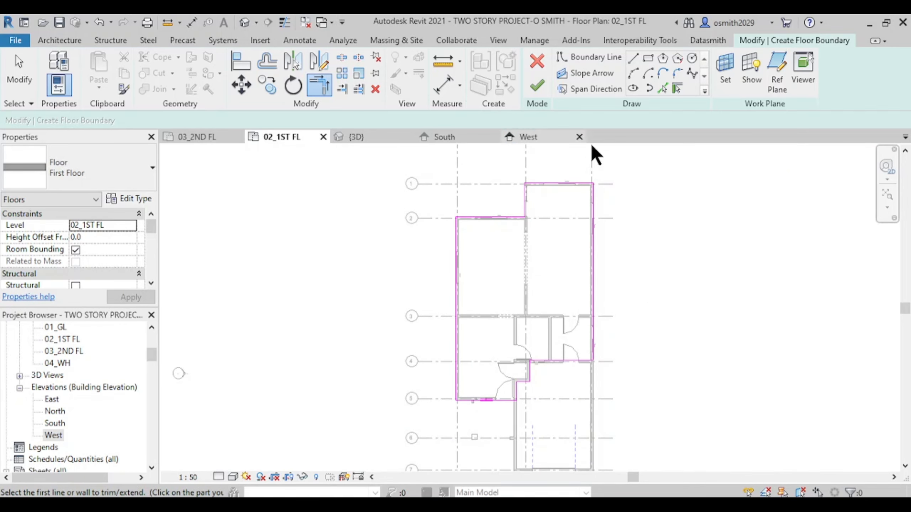
Step: Flip the boundary line along grid 4 to the wall face on the grid 5 side
scroll(543, 409, "up", 6)
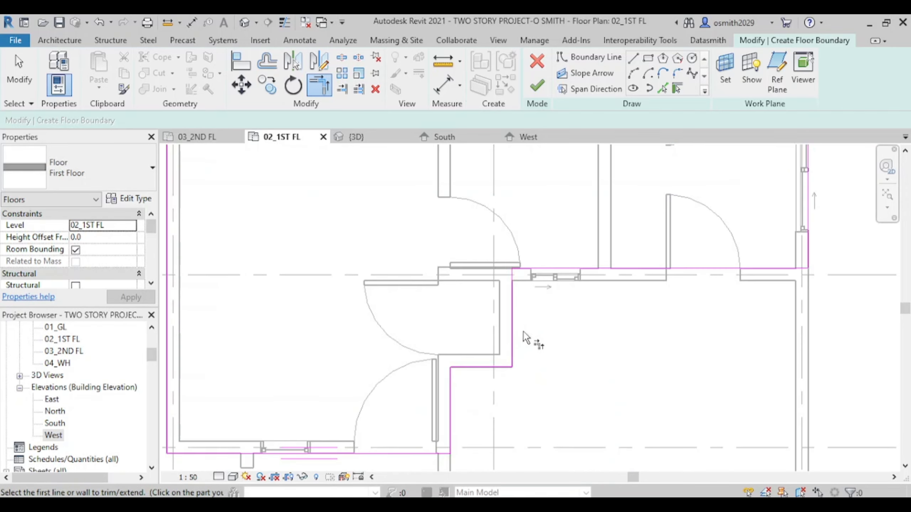
key("Escape")
key("Escape")
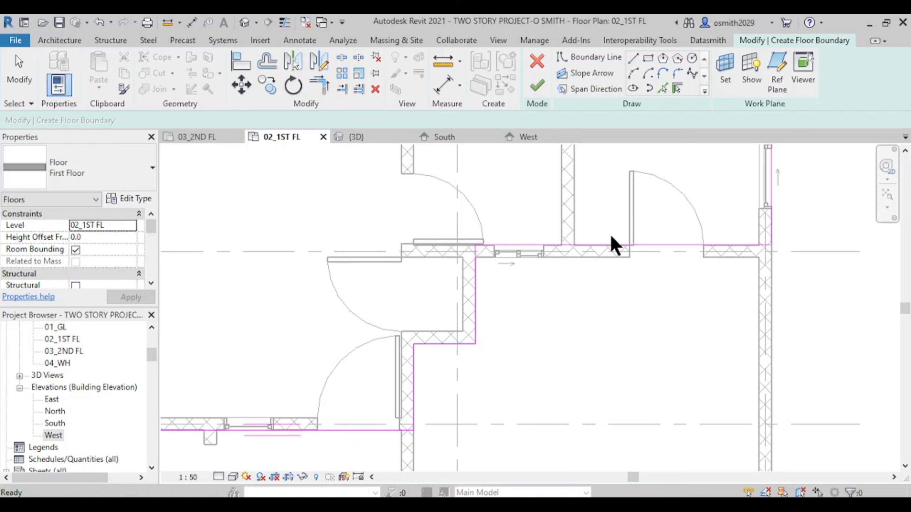
left_click(644, 245)
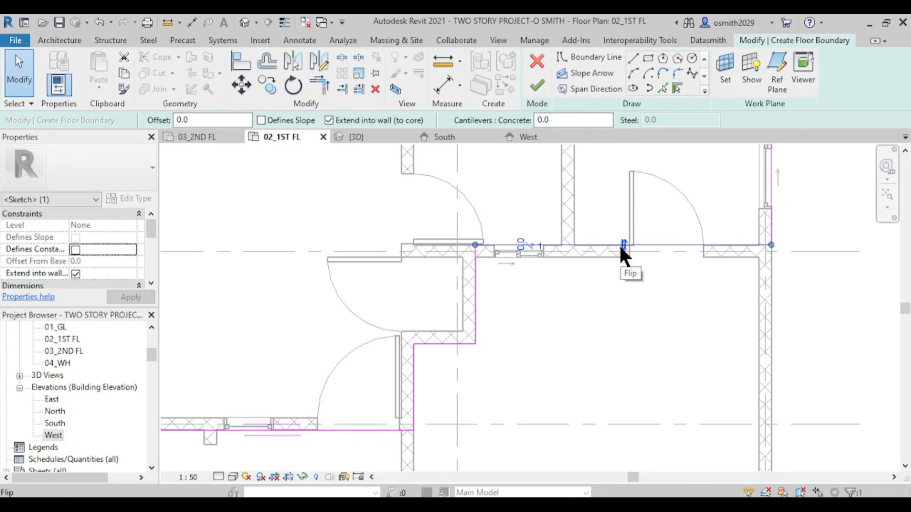
scroll(583, 284, "down", 5)
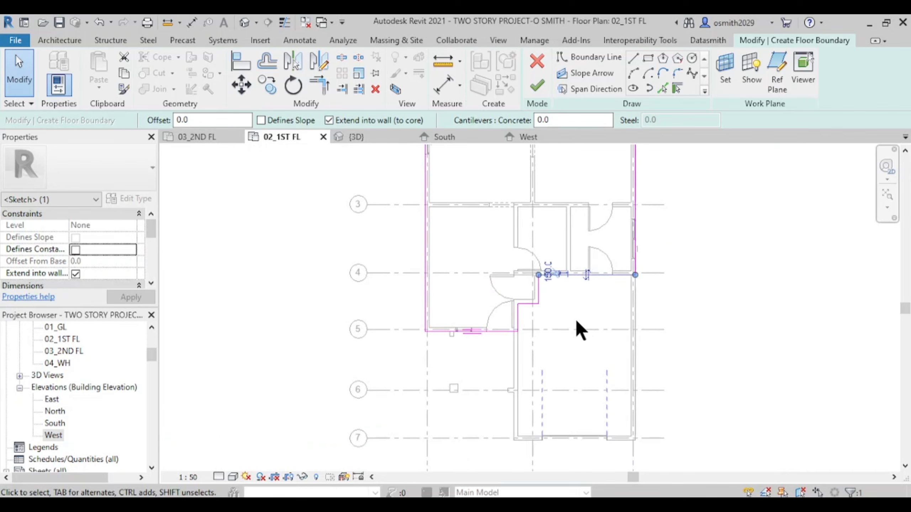
middle_click_drag(575, 321, 593, 458)
middle_click_drag(571, 283, 559, 301)
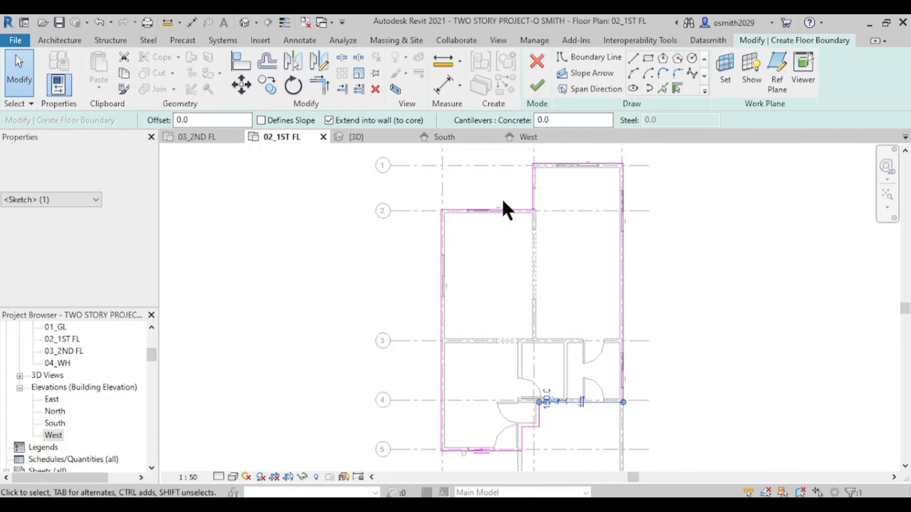
middle_click_drag(546, 361, 526, 276)
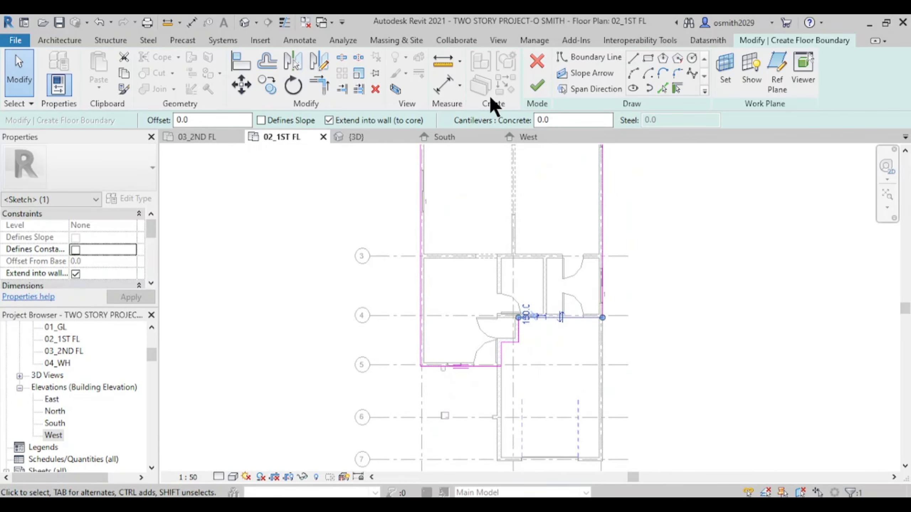
Step: Finish the floor, joining geometry and cutting the overlapping volume out of the walls, and clear the selection
left_click(534, 85)
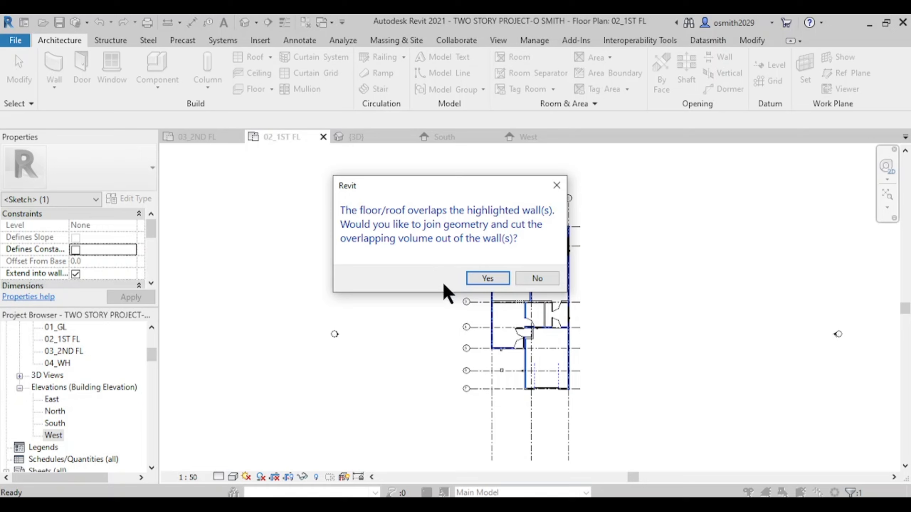
left_click(483, 279)
scroll(589, 334, "up", 2)
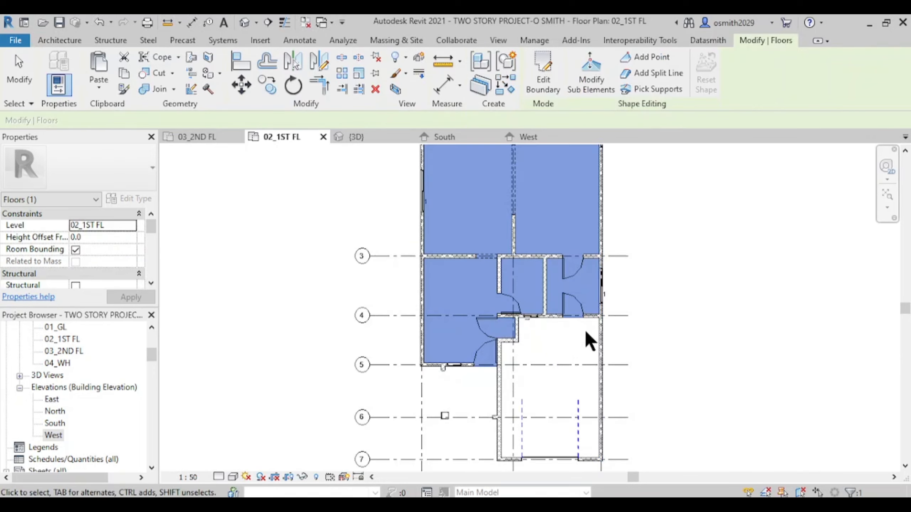
left_click(710, 326)
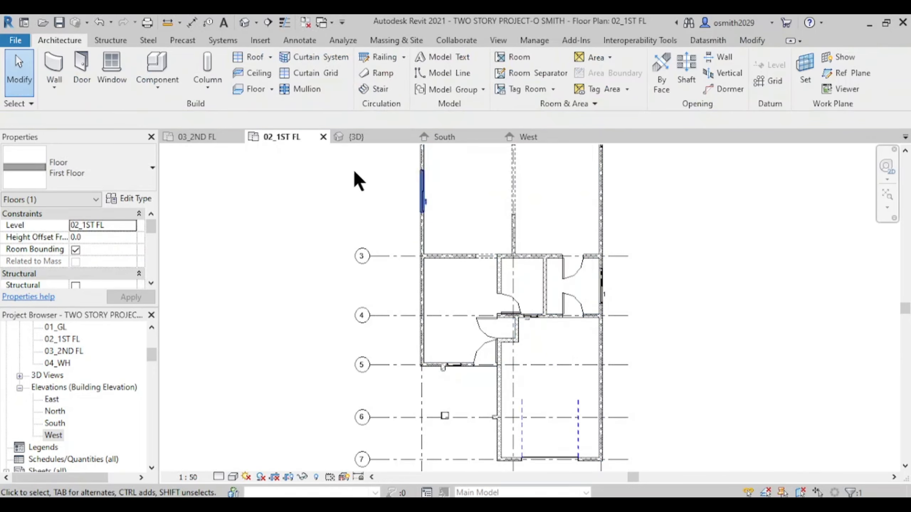
Step: Examine the slab edge where it cuts the walls at the front corner in the 3D view, and return to the 02_1ST FL plan
left_click(367, 140)
scroll(482, 332, "up", 5)
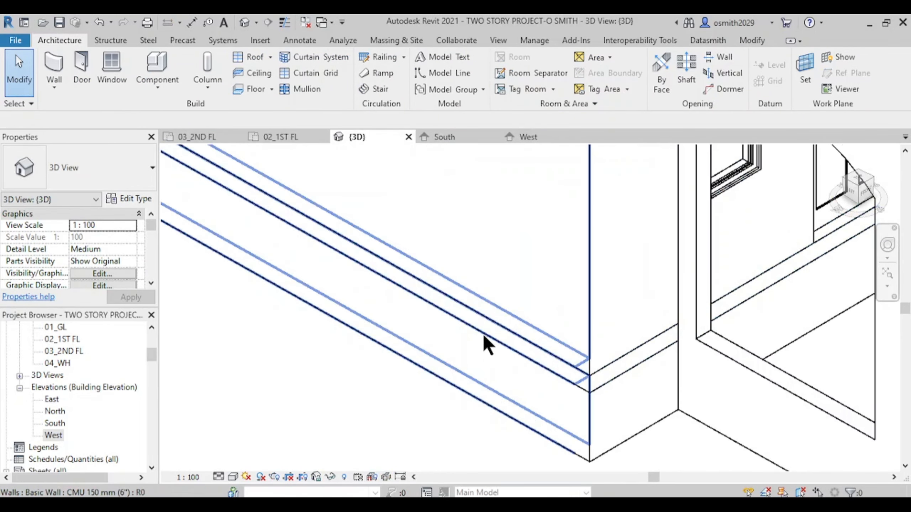
left_click(632, 382)
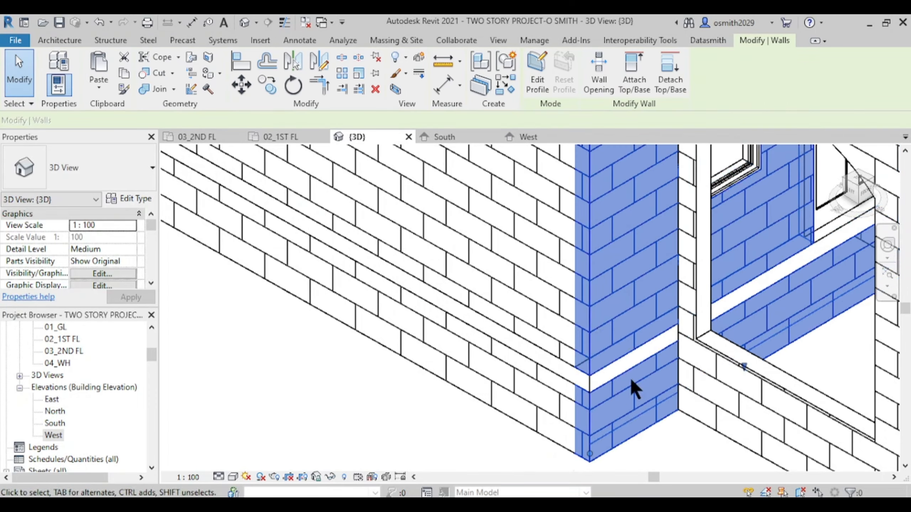
scroll(617, 375, "up", 5)
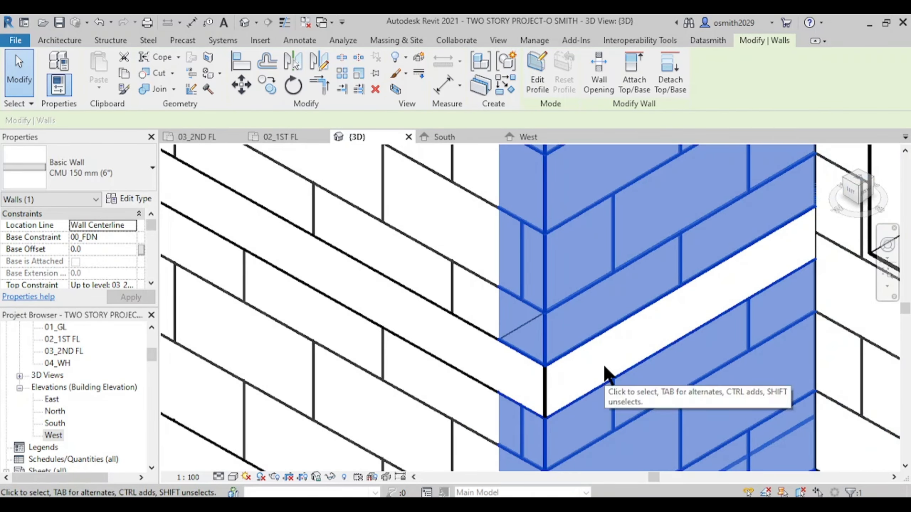
scroll(604, 381, "down", 6)
scroll(526, 427, "down", 6)
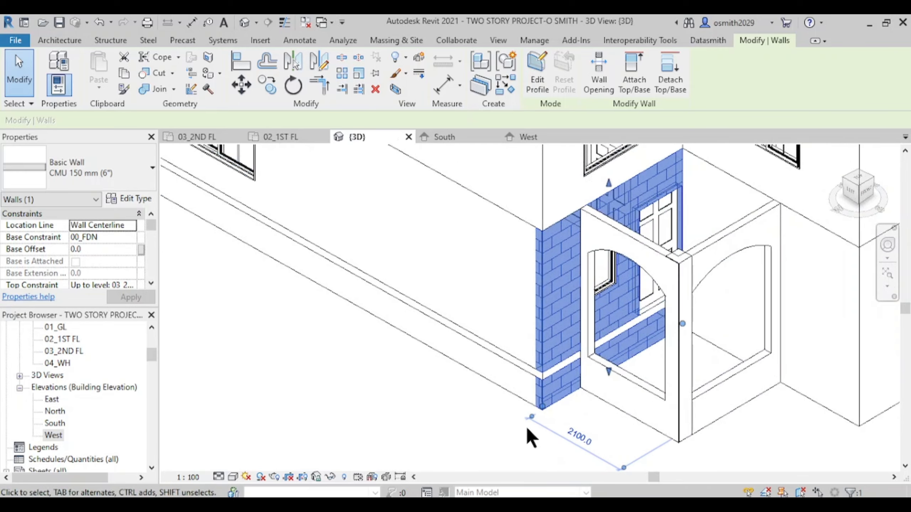
scroll(355, 345, "down", 3)
middle_click_drag(355, 347, 394, 413)
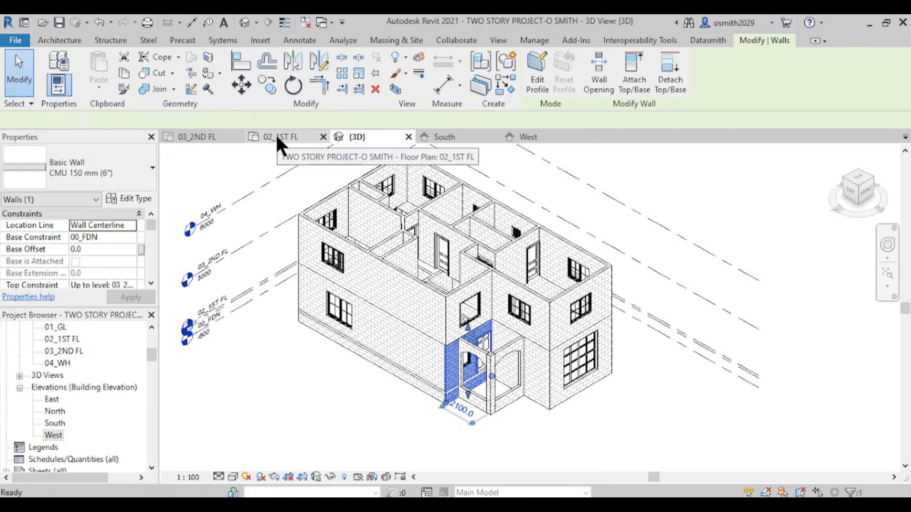
left_click(280, 138)
left_click(724, 342)
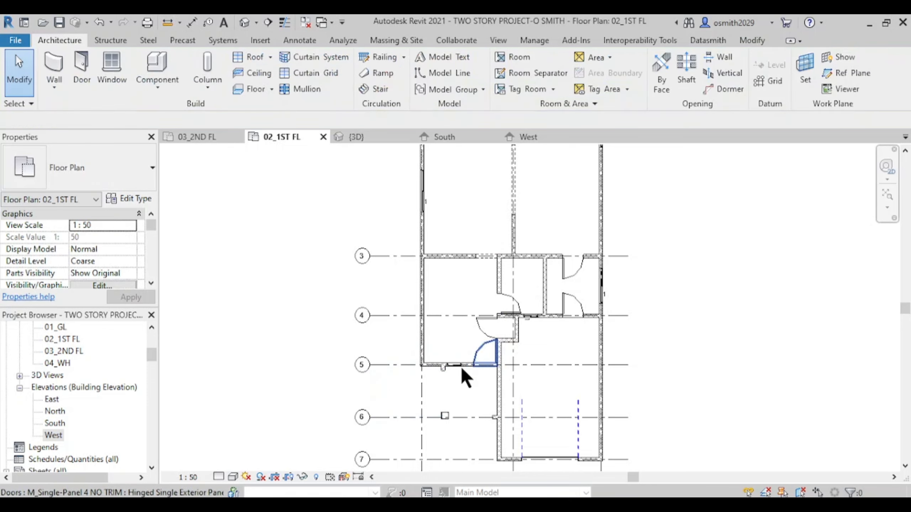
Step: Start a First Floor slab on 02_1ST FL with a rectangular boundary and set its Height Offset From Level to -50
middle_click_drag(458, 385, 446, 276)
scroll(458, 233, "up", 4)
scroll(446, 266, "up", 3)
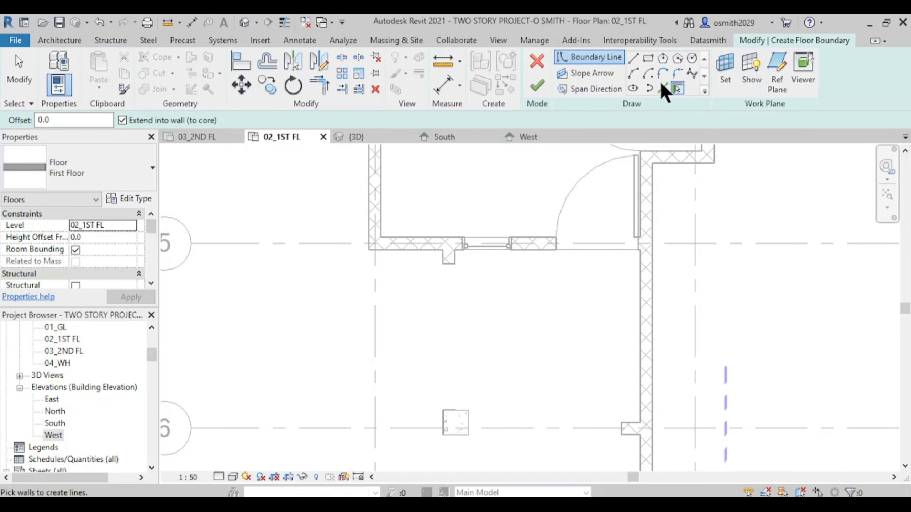
left_click(648, 58)
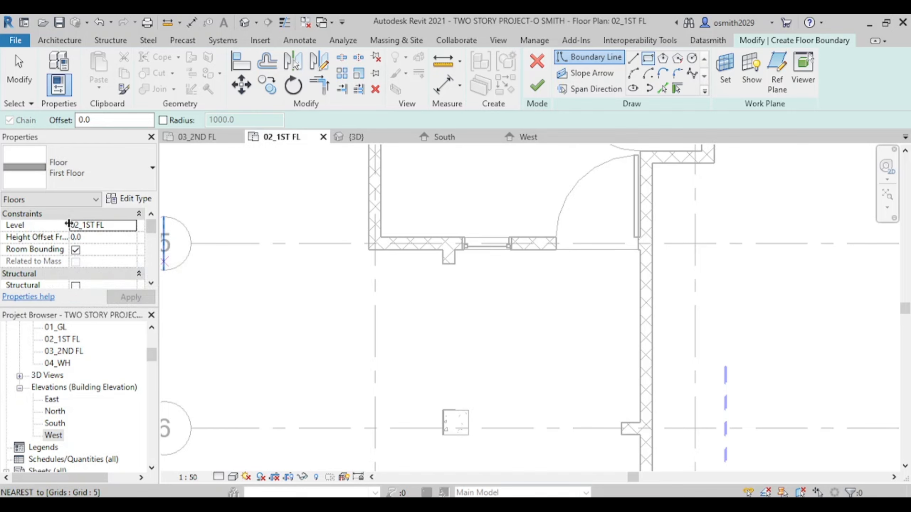
left_click_drag(69, 225, 90, 234)
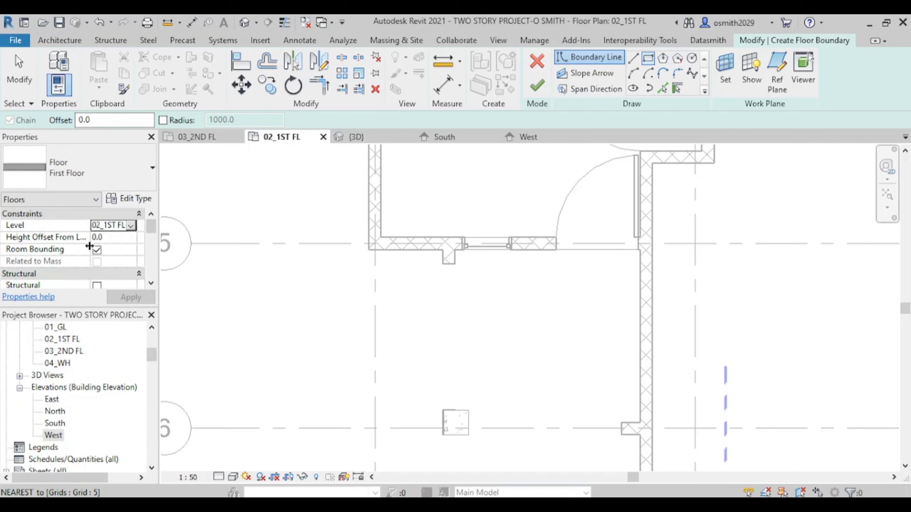
left_click(110, 237)
key("BackSpace")
key("BackSpace")
key("BackSpace")
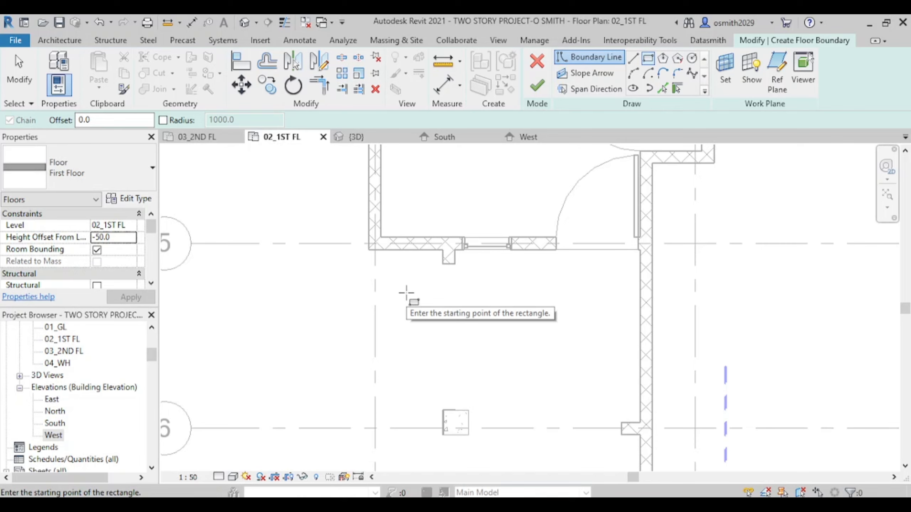
Step: Draw the porch slab's rectangle from the grid 5 wall stub to the wall corner at grid 6, finish the floor and deselect it
left_click(443, 249)
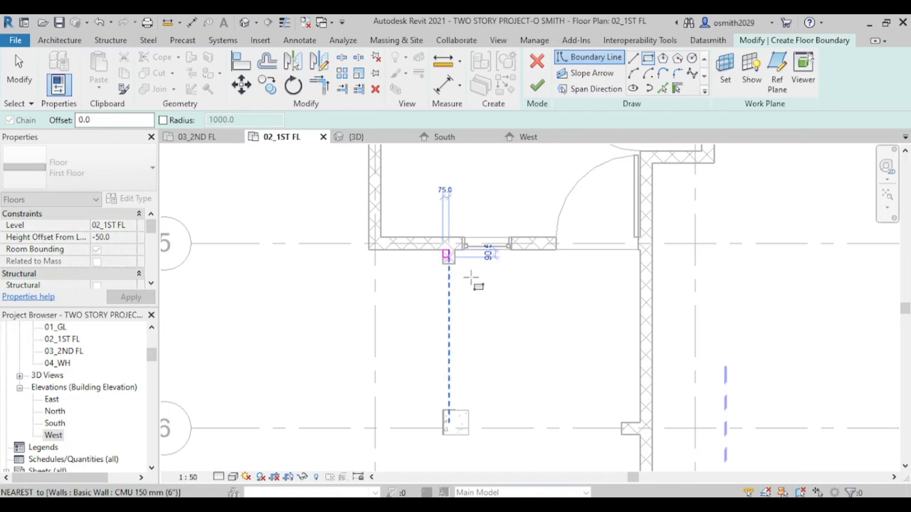
scroll(622, 434, "up", 1)
scroll(623, 434, "up", 3)
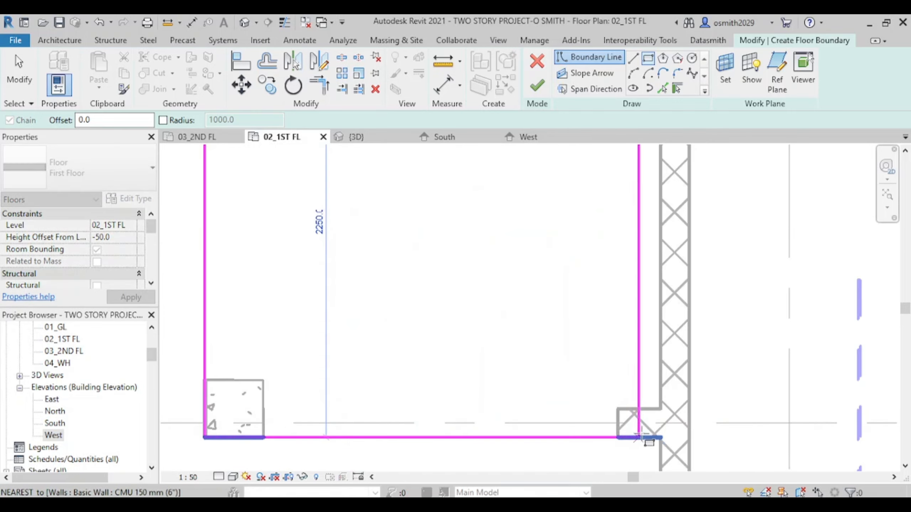
left_click(660, 438)
scroll(353, 276, "down", 2)
middle_click_drag(357, 328, 358, 401)
left_click(537, 86)
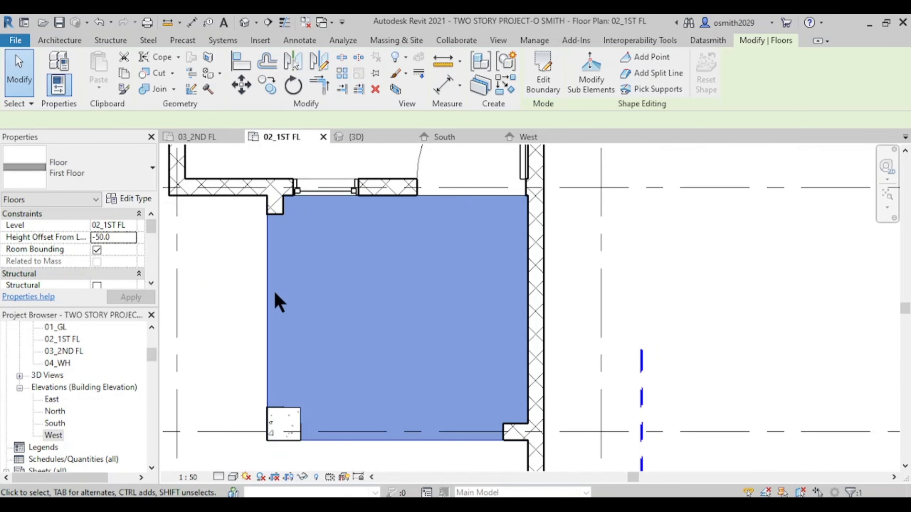
key("Escape")
scroll(346, 291, "down", 2)
scroll(386, 359, "down", 5)
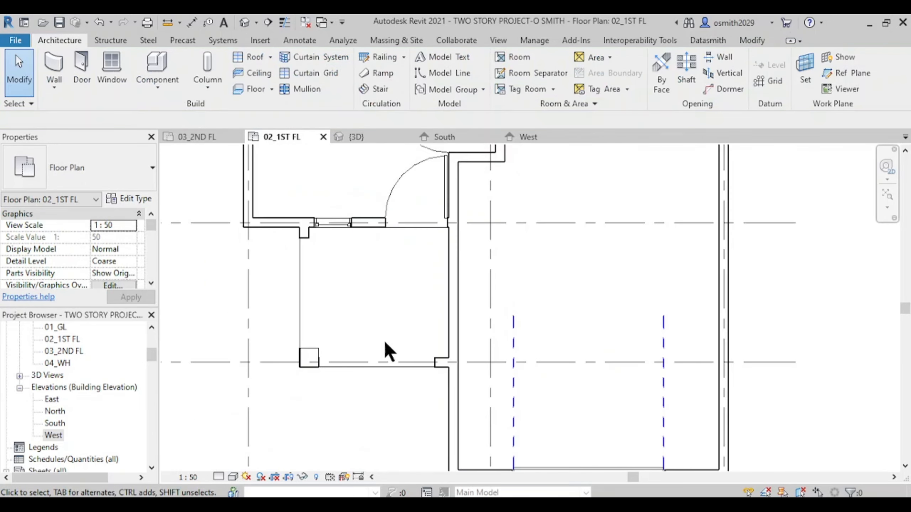
Step: Examine the lowered porch slab around the arched openings in the 3D view and return to the 02_1ST FL plan
left_click(377, 138)
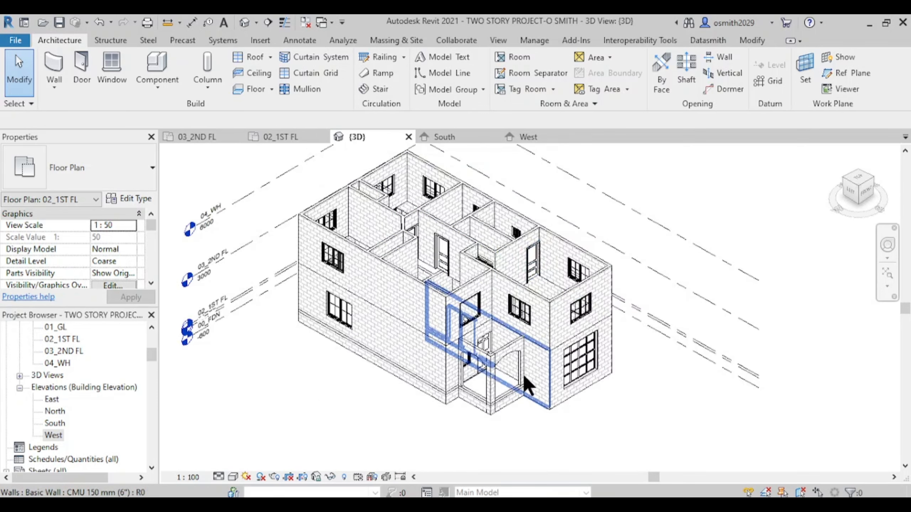
scroll(477, 384, "up", 4)
scroll(472, 388, "up", 4)
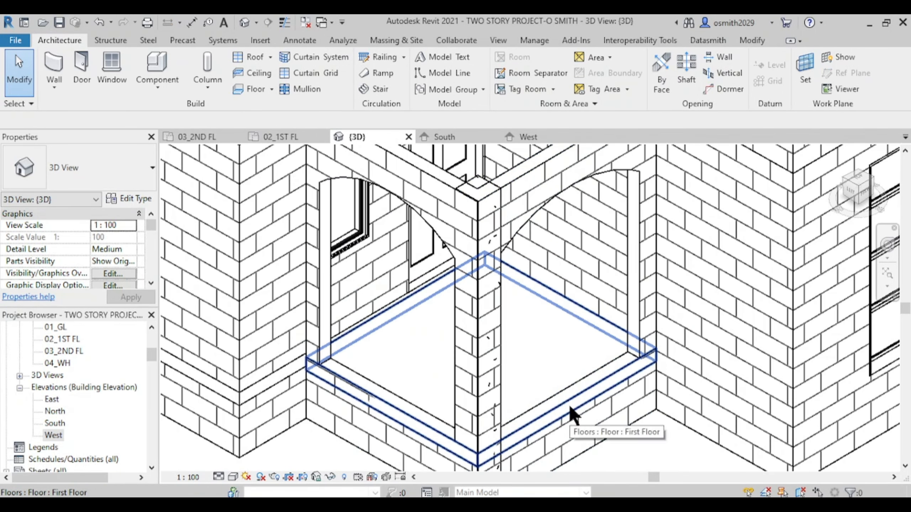
left_click(573, 413)
scroll(587, 412, "down", 5)
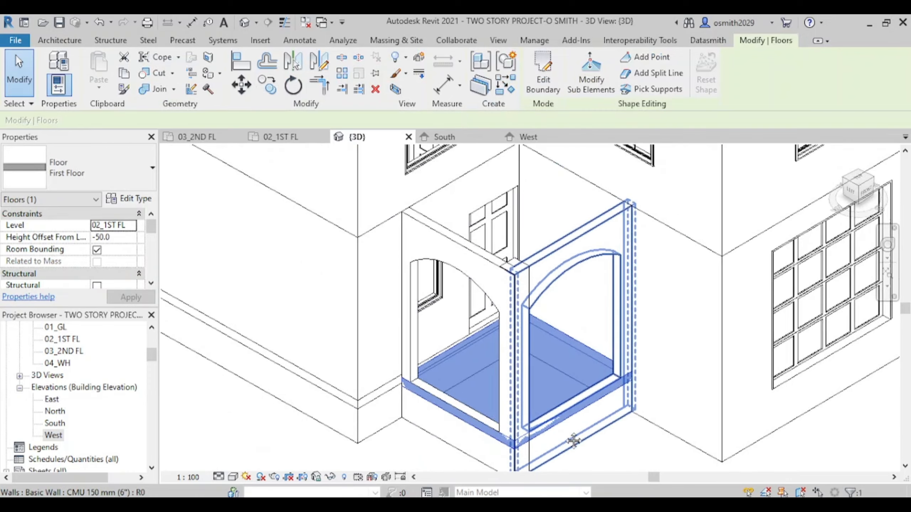
left_click(443, 426)
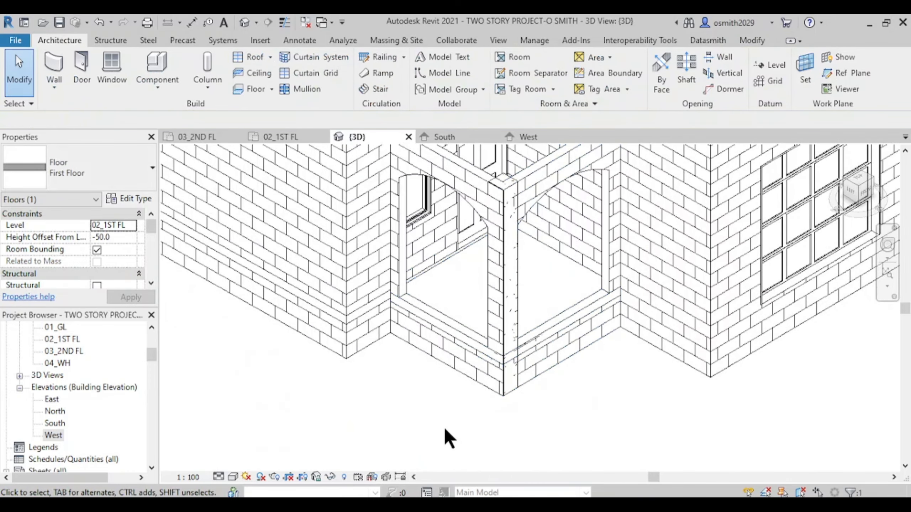
left_click(271, 138)
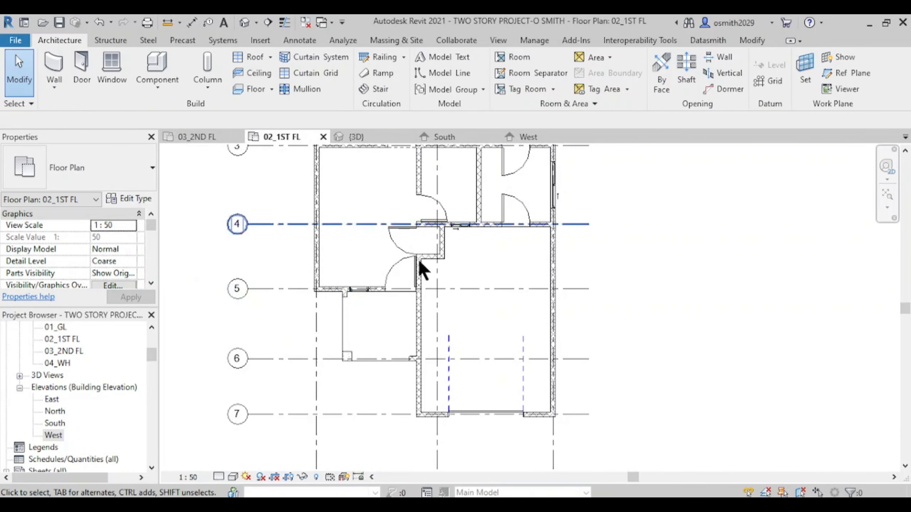
Step: Start a First Floor slab for the room between grids 4 and 7, picking its grid 4 wall and long exterior side wall
scroll(431, 289, "up", 1)
mouse_move(432, 289)
middle_mouse_down()
mouse_move(346, 272)
mouse_move(360, 232)
mouse_move(407, 206)
middle_mouse_up()
scroll(372, 256, "up", 2)
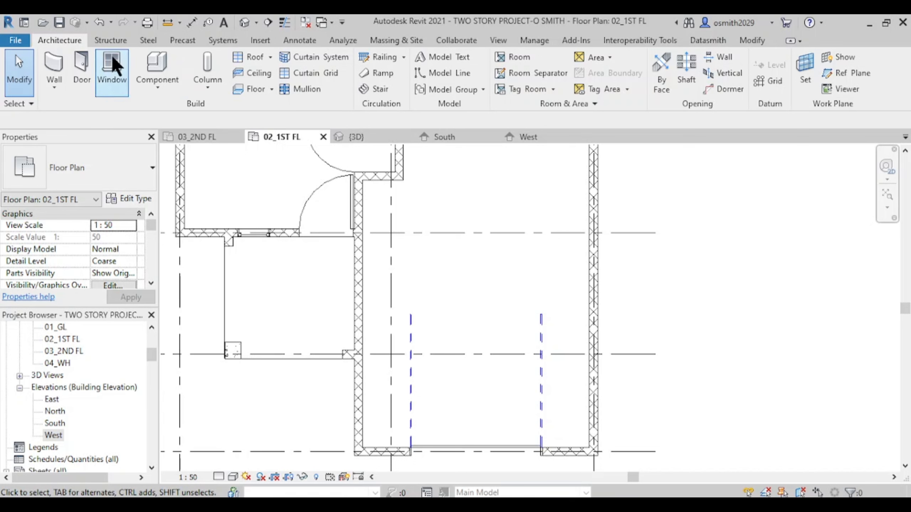
left_click(253, 88)
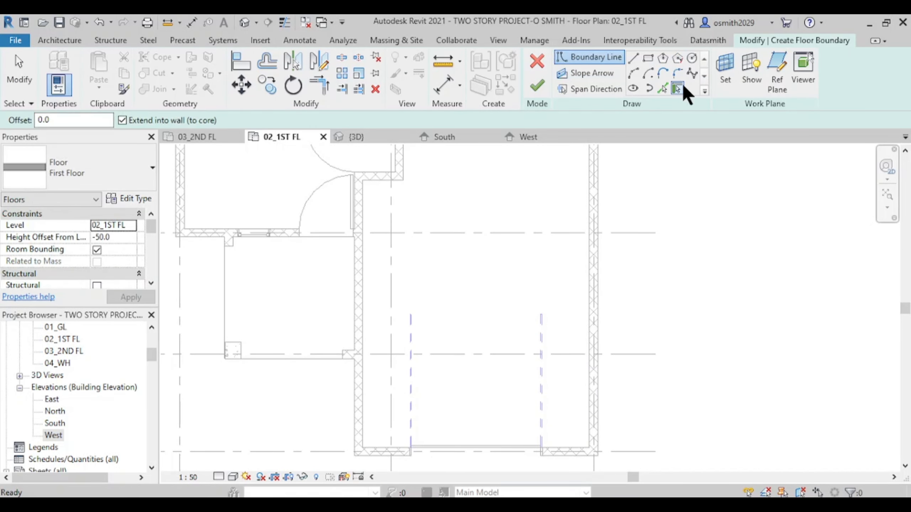
scroll(346, 222, "down", 2)
middle_click_drag(365, 253, 406, 311)
scroll(462, 230, "up", 5)
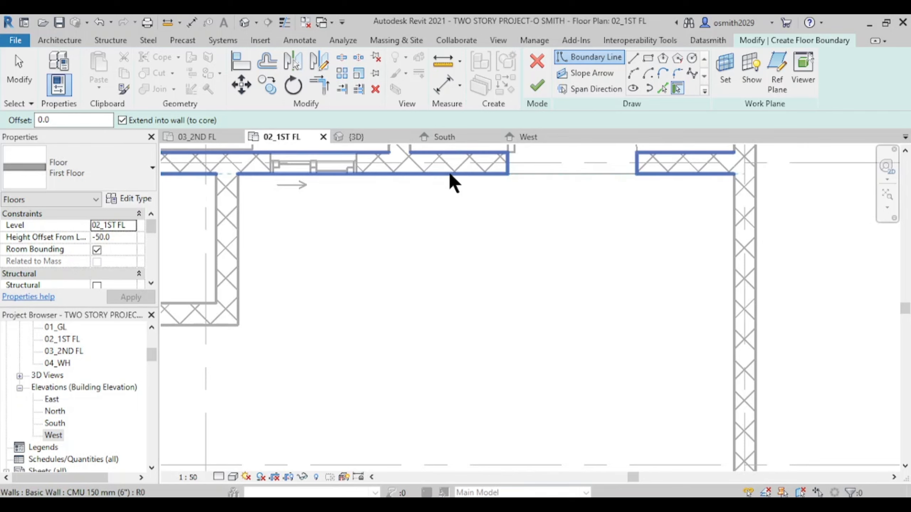
left_click(453, 182)
left_click(733, 273)
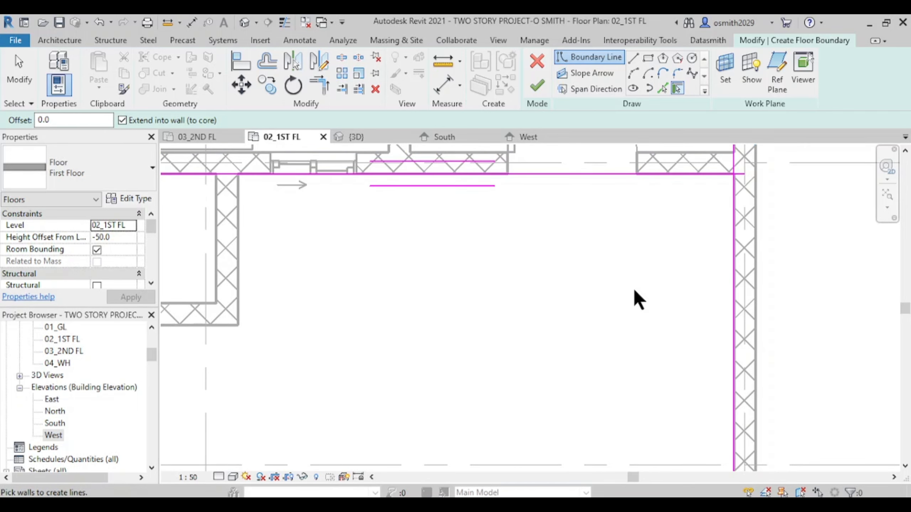
Step: Flip the exterior side wall's boundary line to the outer wall face
scroll(634, 298, "down", 3)
middle_click_drag(594, 355, 683, 257)
scroll(674, 283, "down", 4)
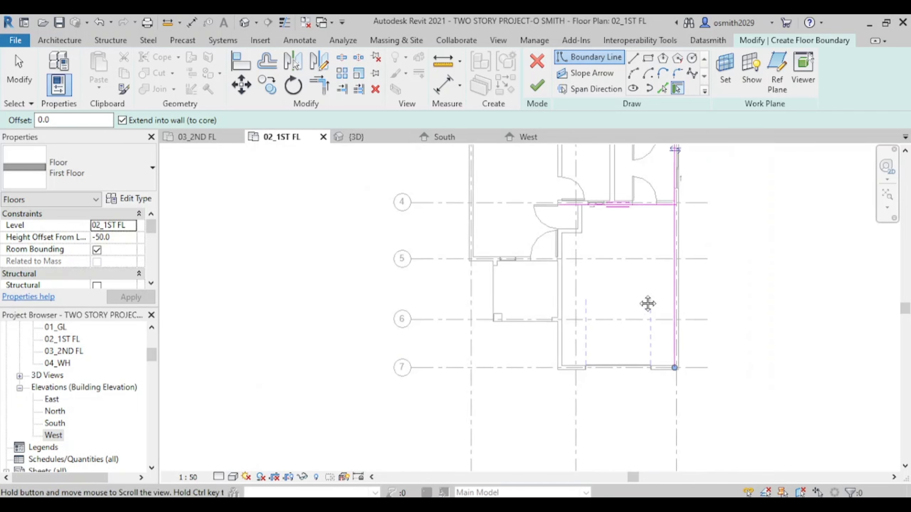
left_click(651, 164)
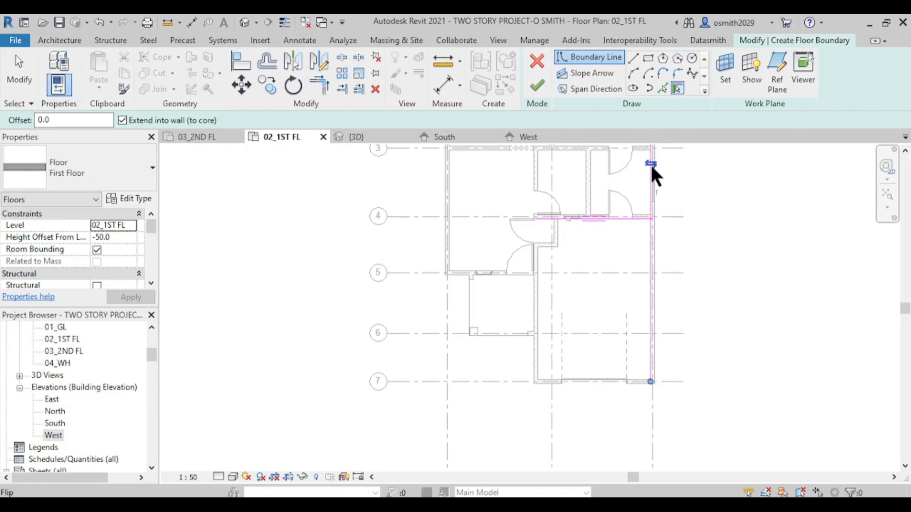
Step: Add boundary lines along the outer faces of the grid 7 wall and the wall beside the porch
scroll(608, 397, "up", 5)
left_click(653, 373)
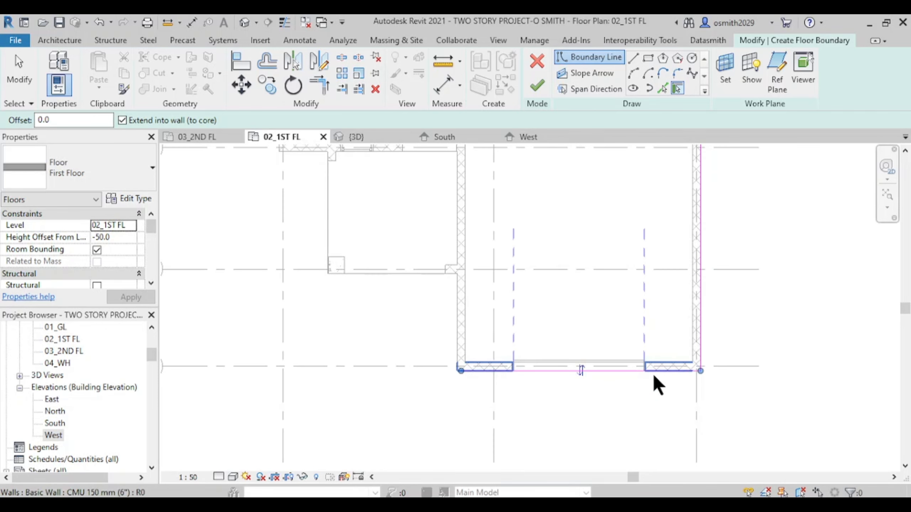
scroll(473, 302, "down", 3)
middle_click_drag(486, 315, 491, 343)
scroll(492, 344, "up", 1)
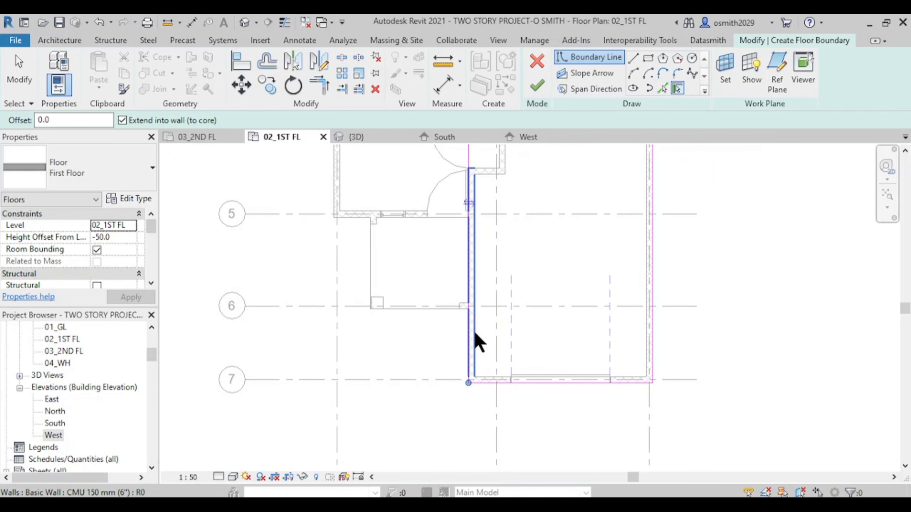
middle_click_drag(484, 272, 449, 345)
left_click(445, 343)
Step: Add boundary lines along both jog walls below grid 4, flipping the vertical one to the wall face on the room side
scroll(446, 341, "up", 2)
left_click(467, 293)
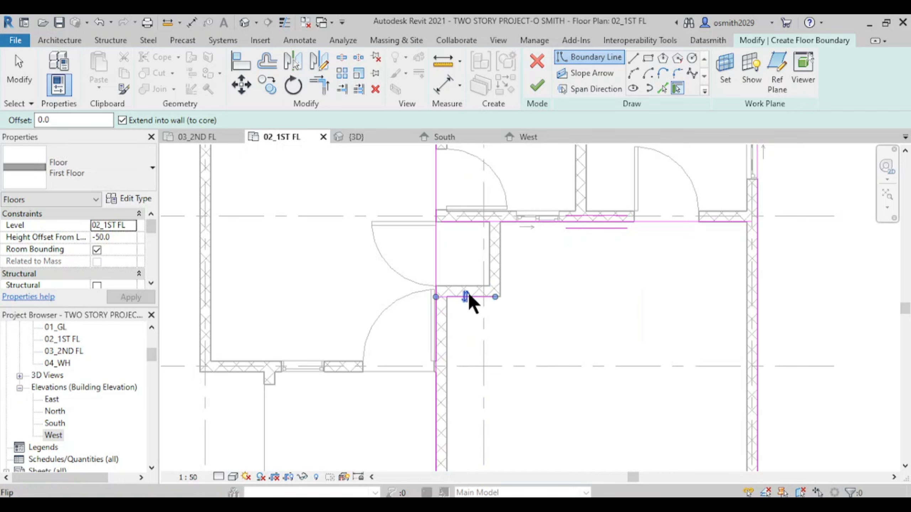
left_click(493, 284)
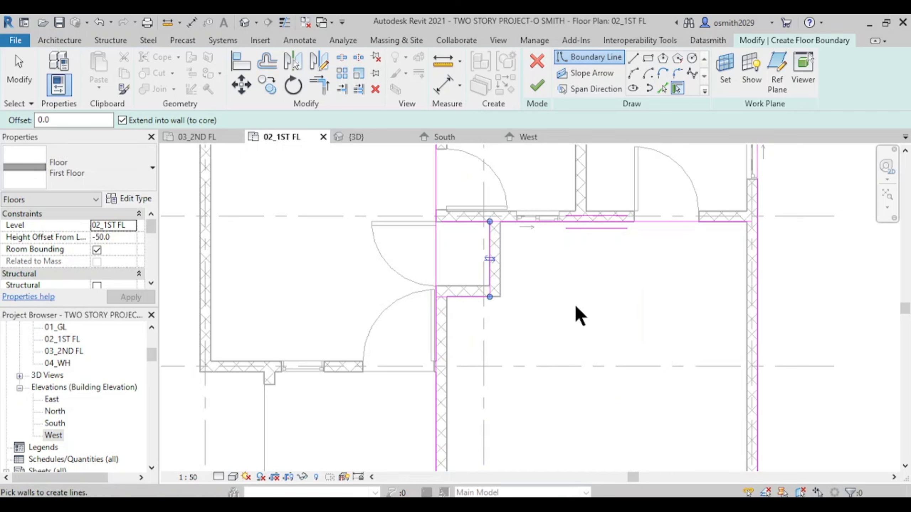
left_click(494, 259)
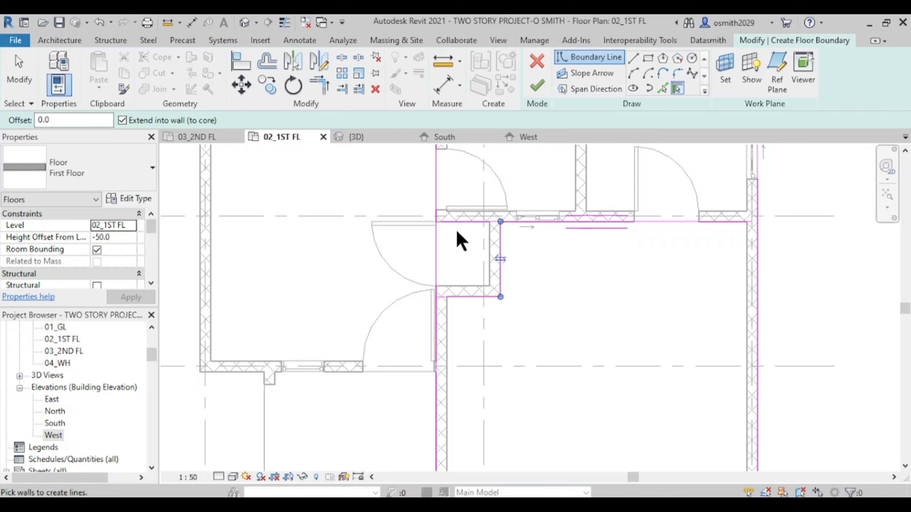
Step: Trim the jog's vertical boundary line and the grid 4 line into a corner
scroll(498, 241, "up", 2)
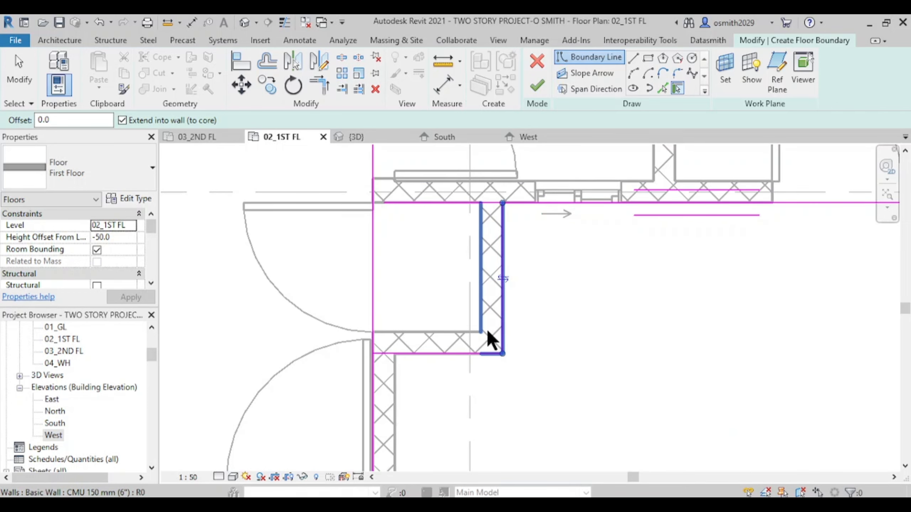
scroll(412, 393, "down", 2)
middle_click_drag(425, 423, 442, 265)
scroll(433, 300, "down", 3)
middle_click_drag(442, 315, 420, 382)
scroll(466, 333, "up", 3)
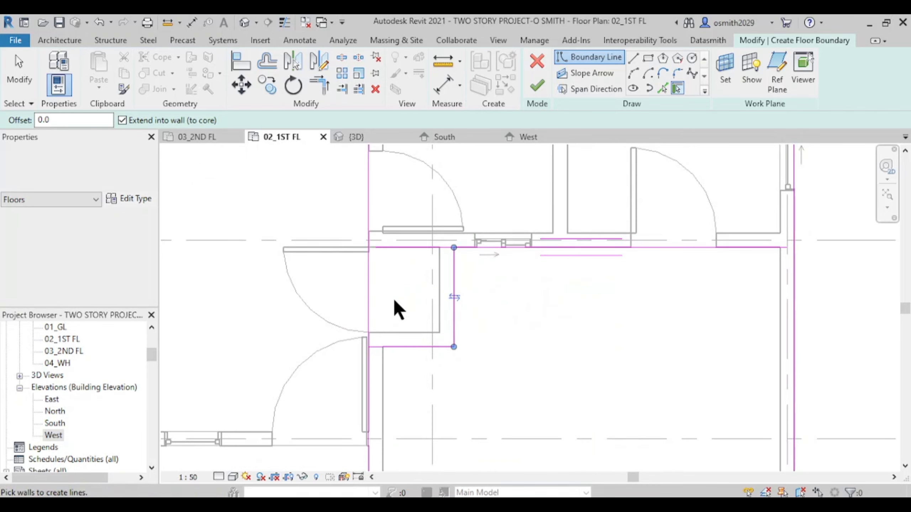
left_click(315, 83)
left_click(455, 297)
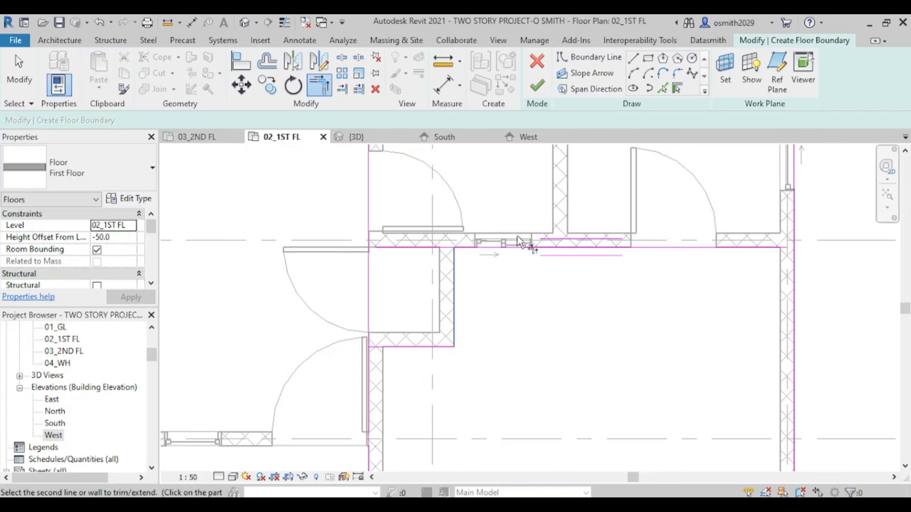
left_click(515, 246)
Step: Trim the grid 4 line to the exterior side line, and the jog's horizontal line to the long line beside the porch
left_click(729, 251)
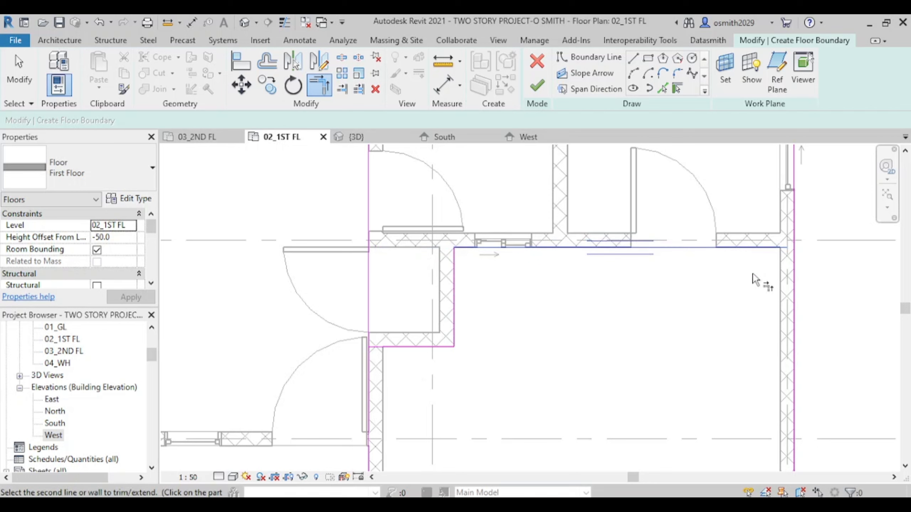
left_click(794, 309)
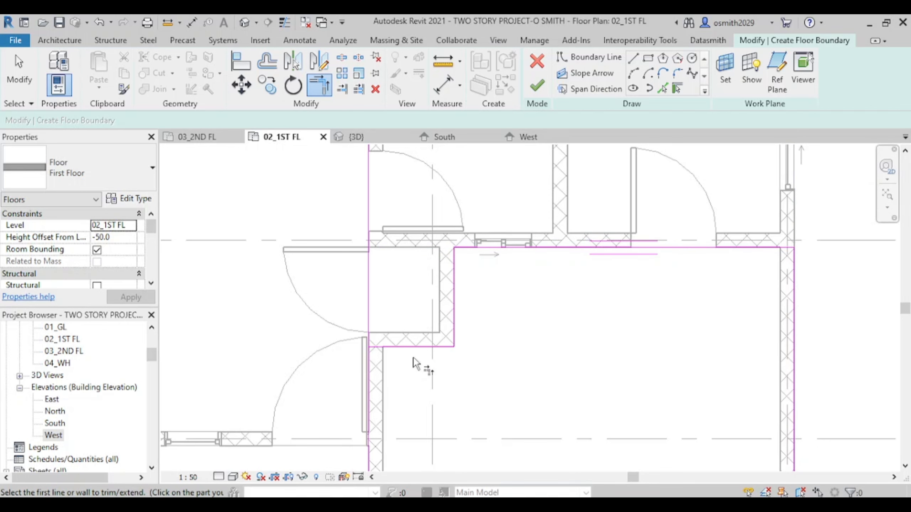
left_click(380, 347)
left_click(371, 393)
Step: Finish the floor, saving the project and joining geometry to cut the overlapping volume out of the walls, and clear the selection
scroll(536, 346, "down", 3)
middle_click_drag(523, 384, 520, 165)
middle_click_drag(521, 325, 508, 286)
scroll(497, 282, "down", 2)
middle_click_drag(581, 280, 574, 368)
scroll(578, 286, "down", 4)
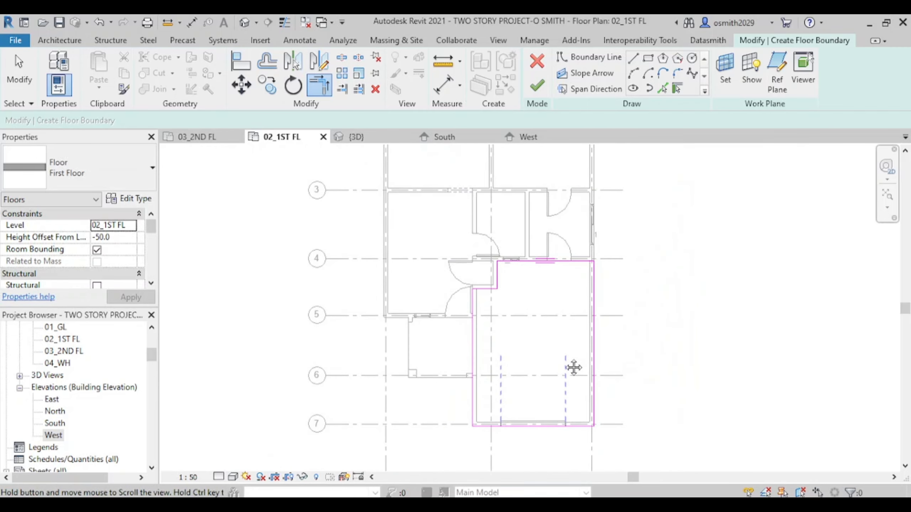
left_click(537, 86)
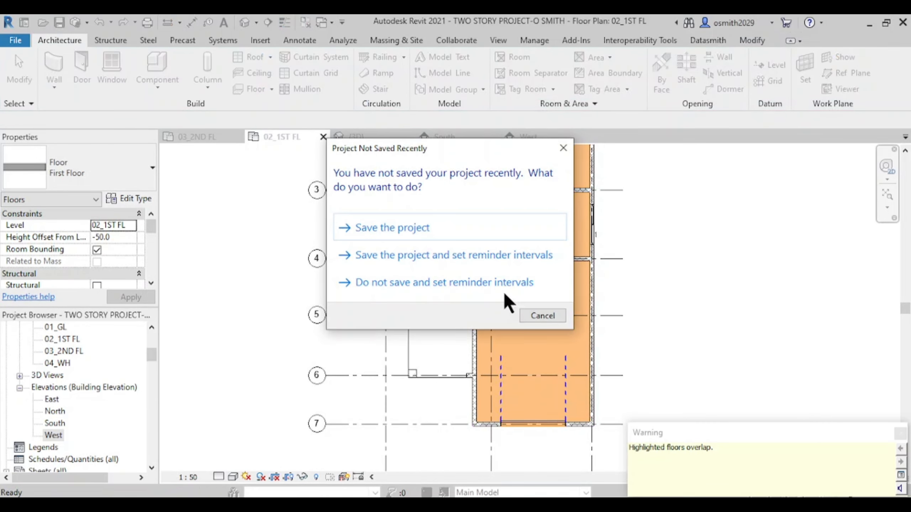
left_click(397, 235)
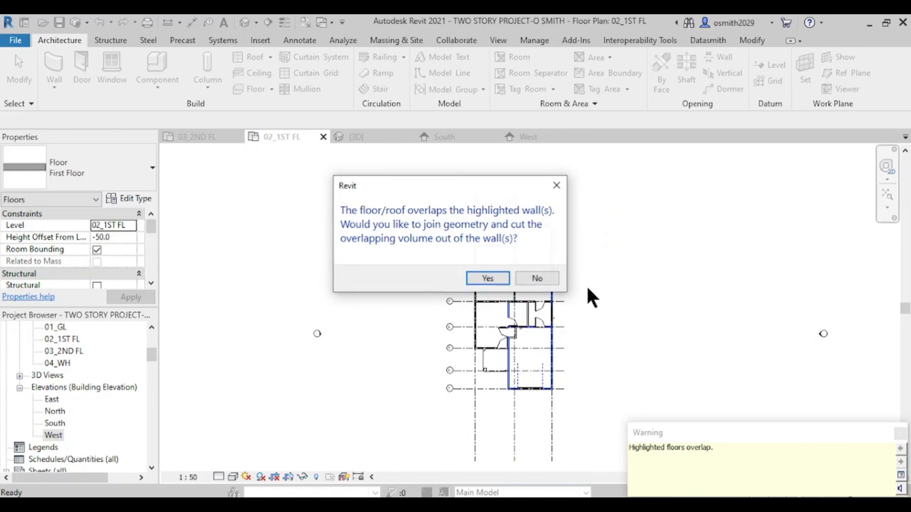
left_click(499, 280)
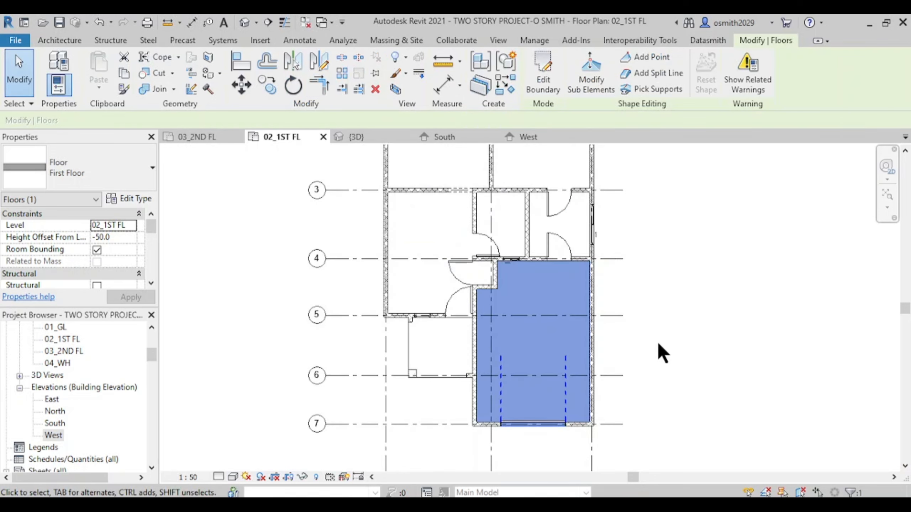
left_click(736, 366)
Step: Select the front room slab on the first-floor plan and examine its extent along grid 4 and the jog walls
scroll(538, 265, "up", 3)
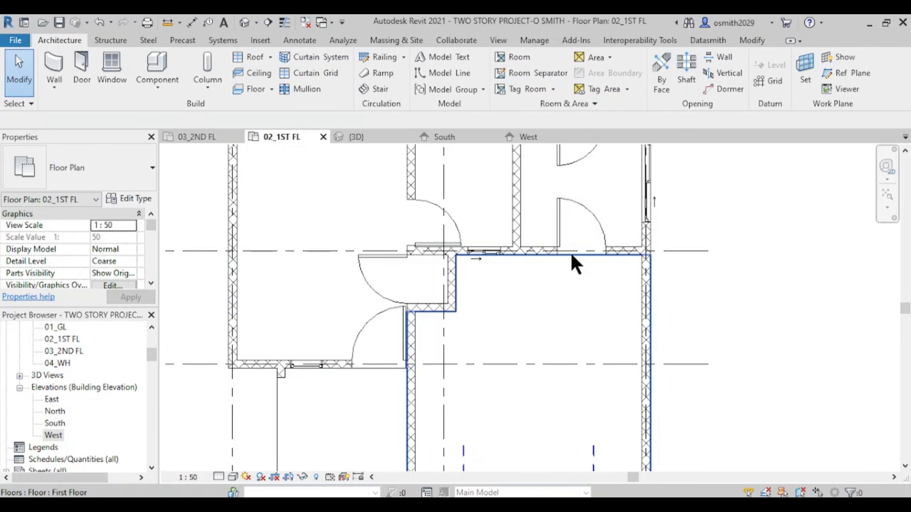
left_click(572, 255)
key("Tab")
key("Tab")
key("Tab")
key("Tab")
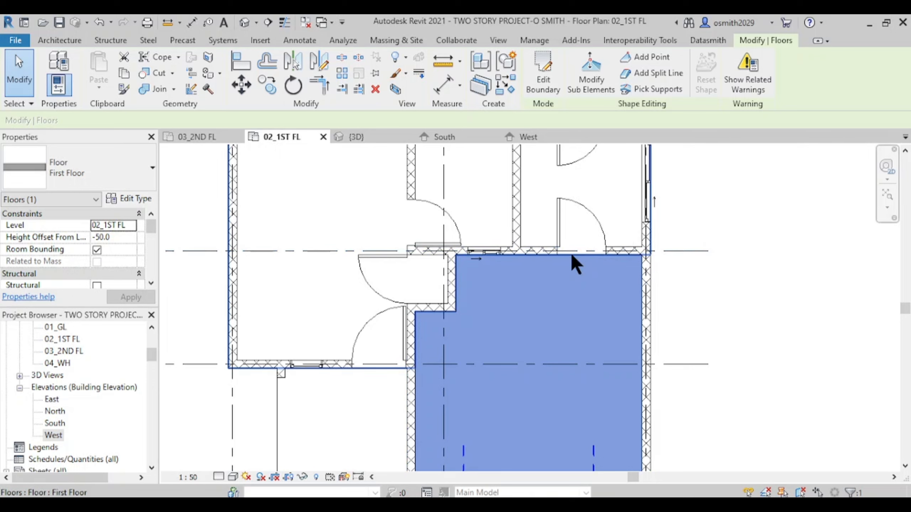
key("Tab")
key("Tab")
key("Tab")
key("Tab")
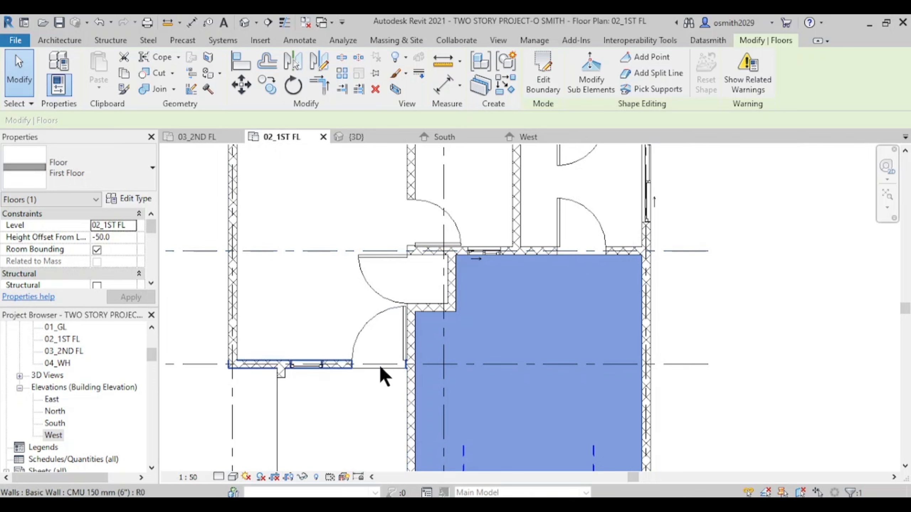
Step: Select the main house slab at the entrance door on grid 5 and examine its extent against the front room
key("Tab")
key("Tab")
key("Tab")
key("Tab")
key("Tab")
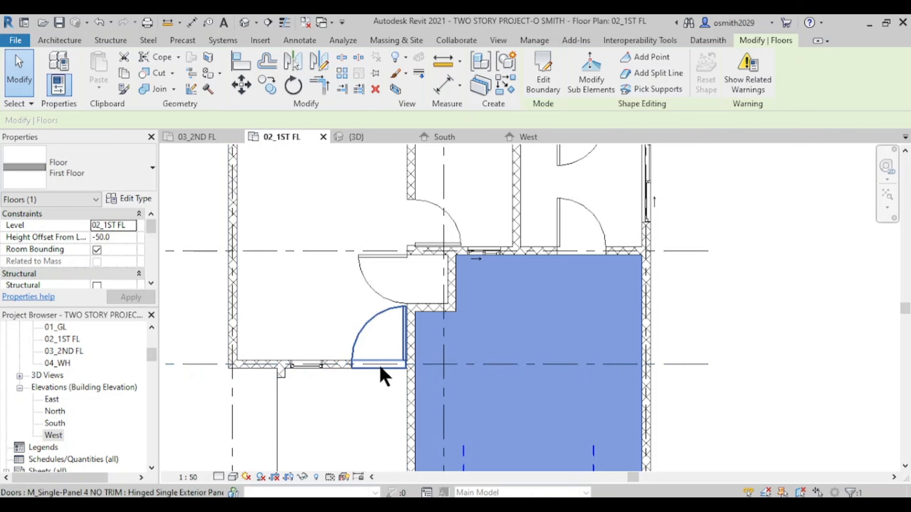
scroll(379, 363, "up", 3)
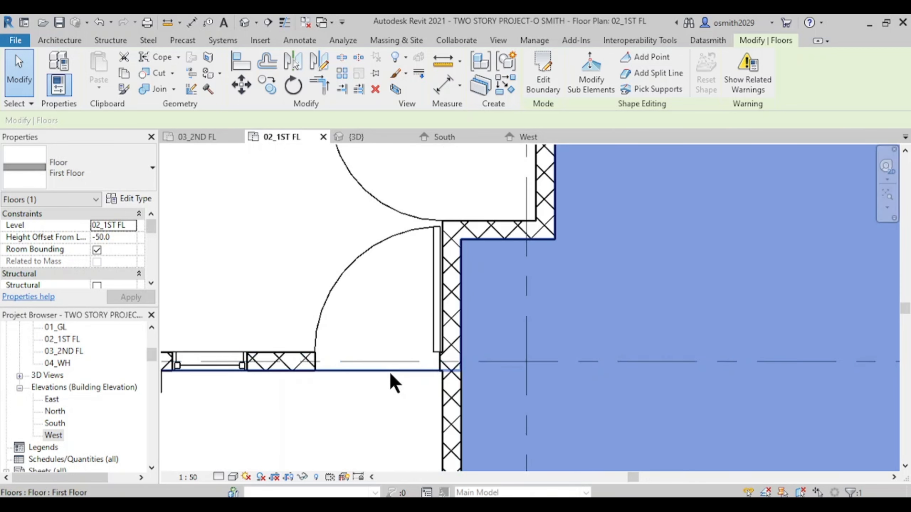
left_click(389, 370)
scroll(463, 323, "down", 3)
middle_click_drag(462, 323, 455, 359)
scroll(536, 304, "down", 5)
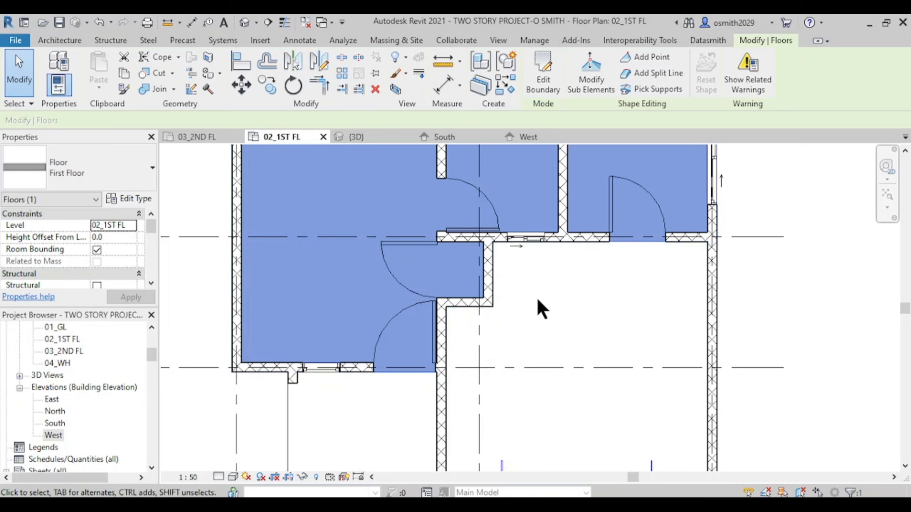
Step: In the 3D view, change the height offset of the slab below the garage door and inspect the slab edges toward the porch
left_click(369, 136)
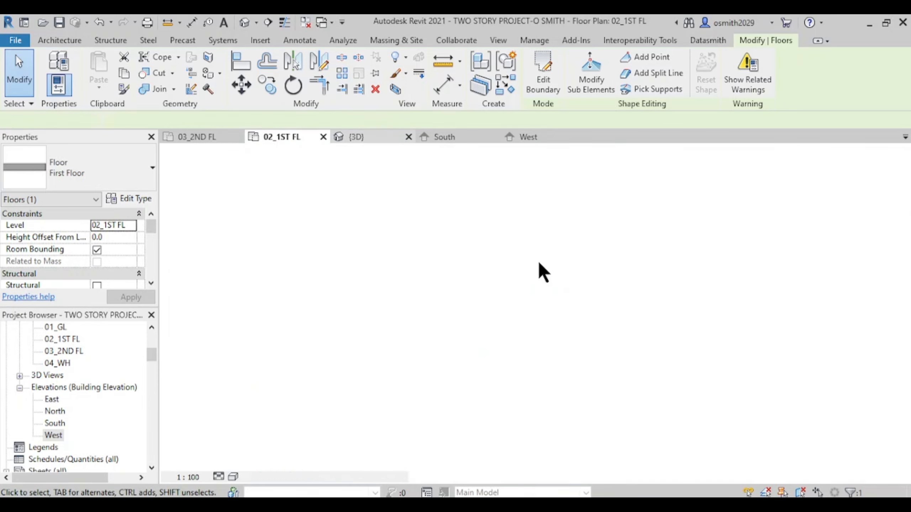
scroll(498, 281, "down", 5)
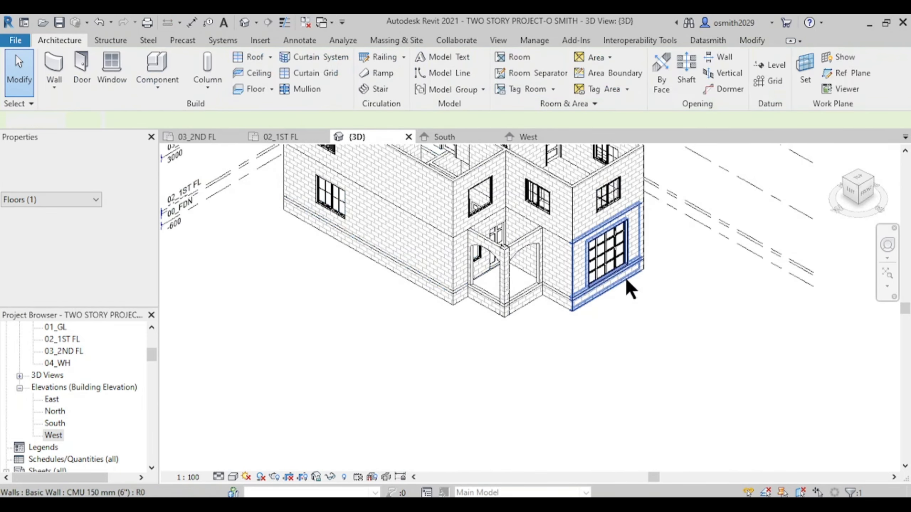
scroll(625, 276, "up", 8)
key("Escape")
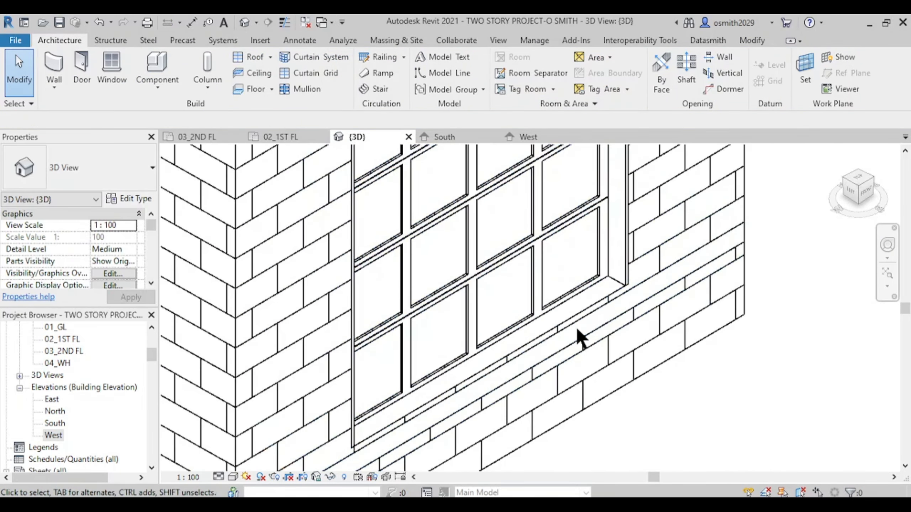
left_click(592, 311)
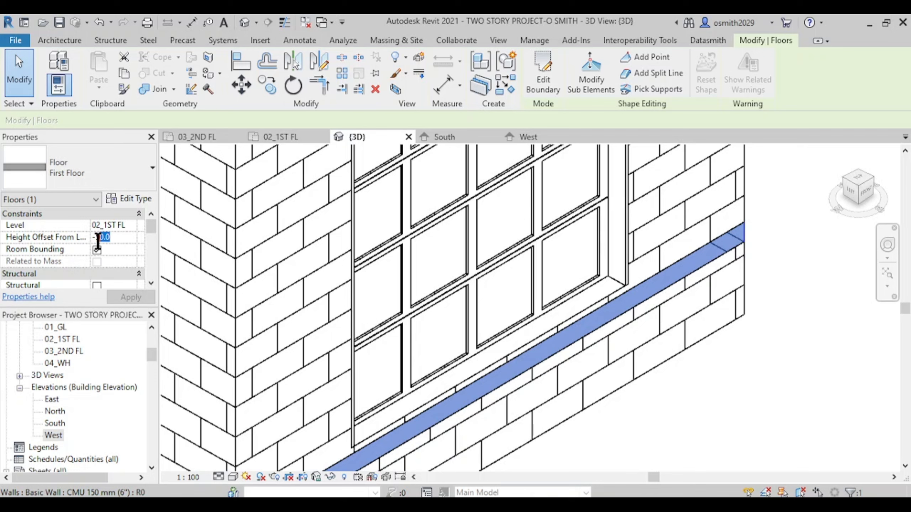
left_click(98, 237)
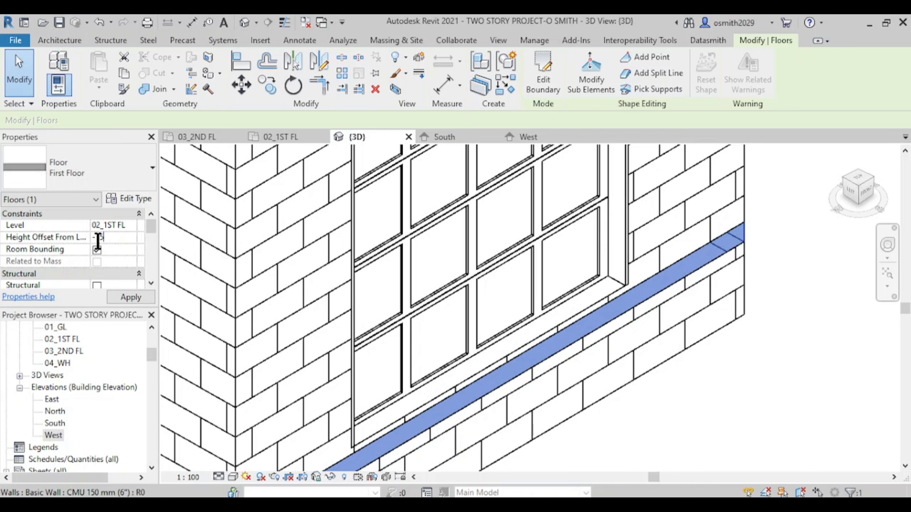
left_click(807, 412)
scroll(499, 364, "up", 3)
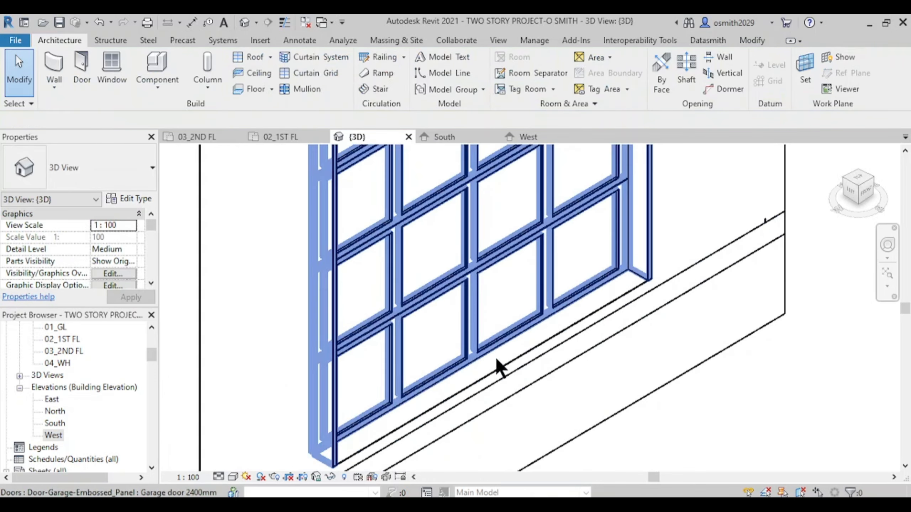
scroll(496, 358, "down", 2)
middle_click_drag(471, 372, 573, 252)
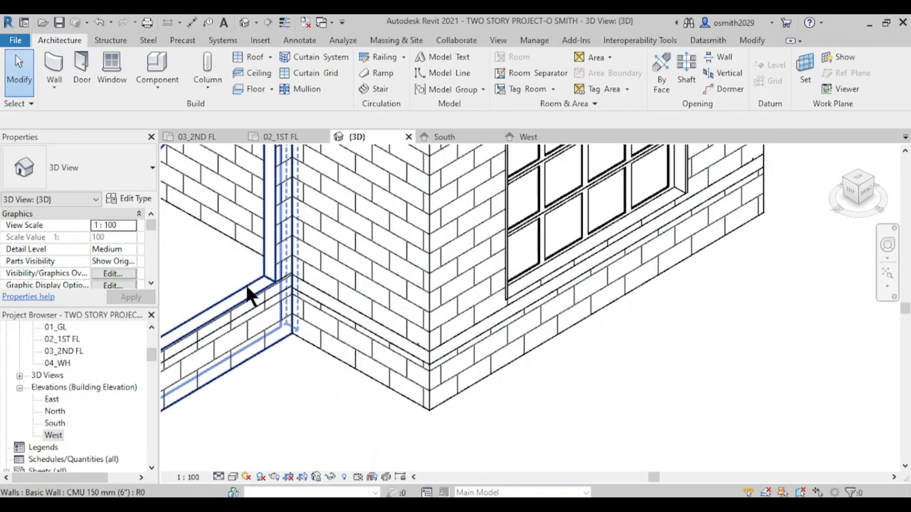
scroll(360, 319, "down", 2)
middle_click_drag(362, 332, 552, 364)
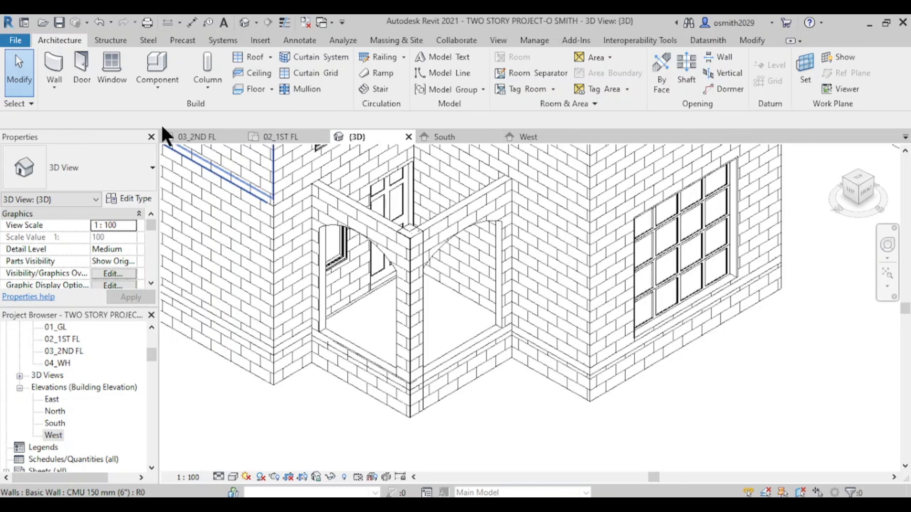
Step: Start a floor on the 03_2ND FL plan, adding boundary lines along the exterior walls on grid 2, grid C and grid 7
left_click(186, 137)
scroll(415, 289, "down", 5)
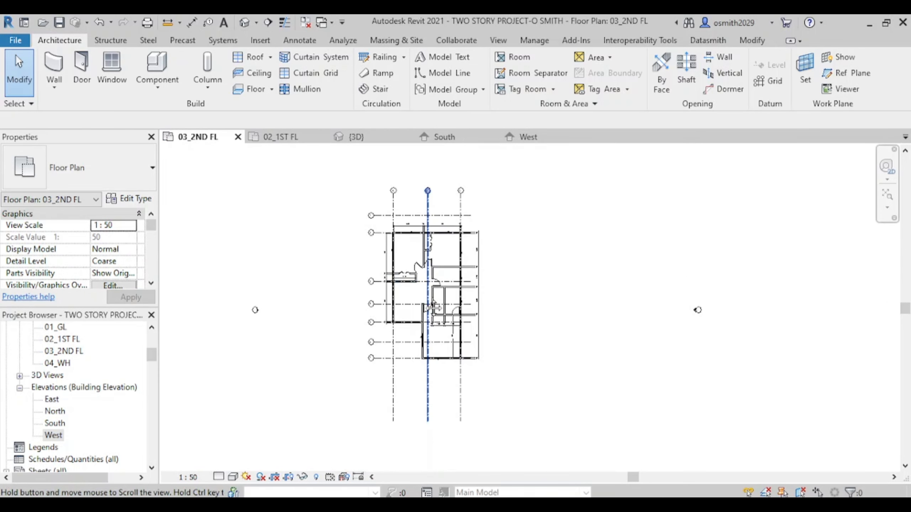
scroll(415, 288, "up", 3)
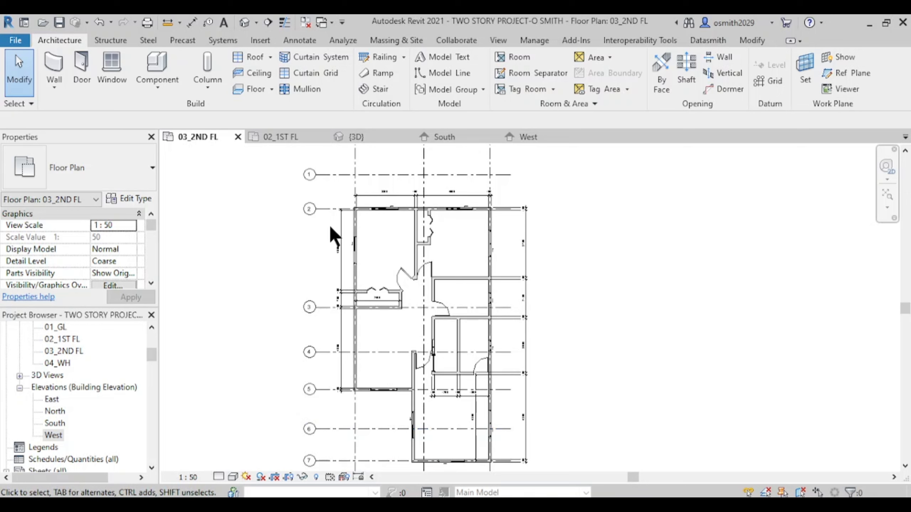
middle_click_drag(388, 370, 393, 338)
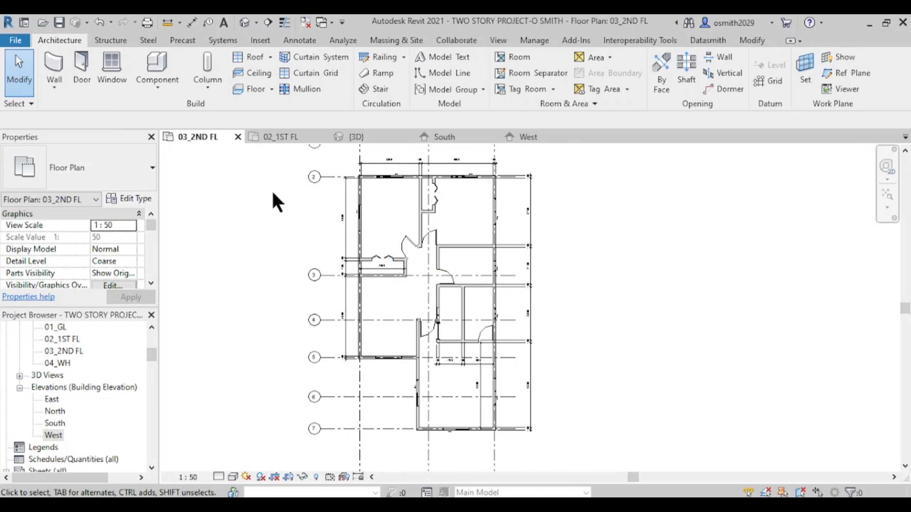
left_click(248, 88)
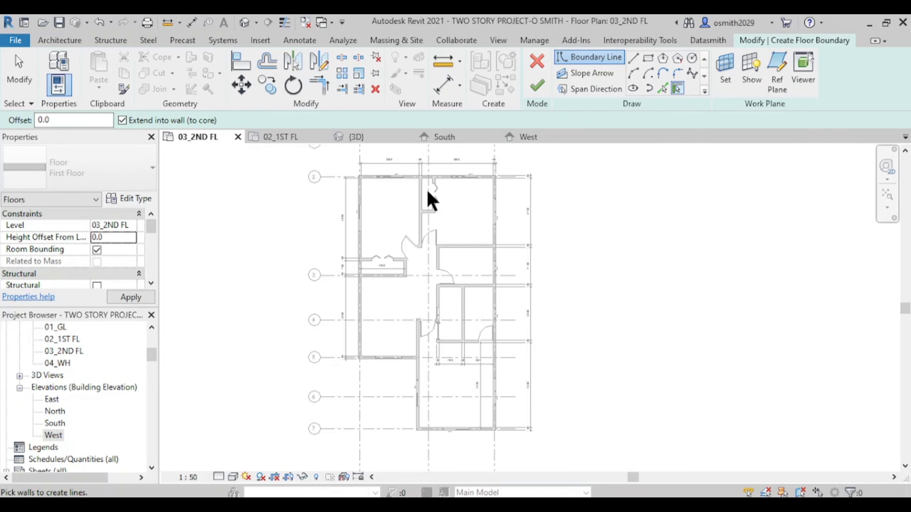
scroll(413, 191, "up", 3)
left_click(421, 178)
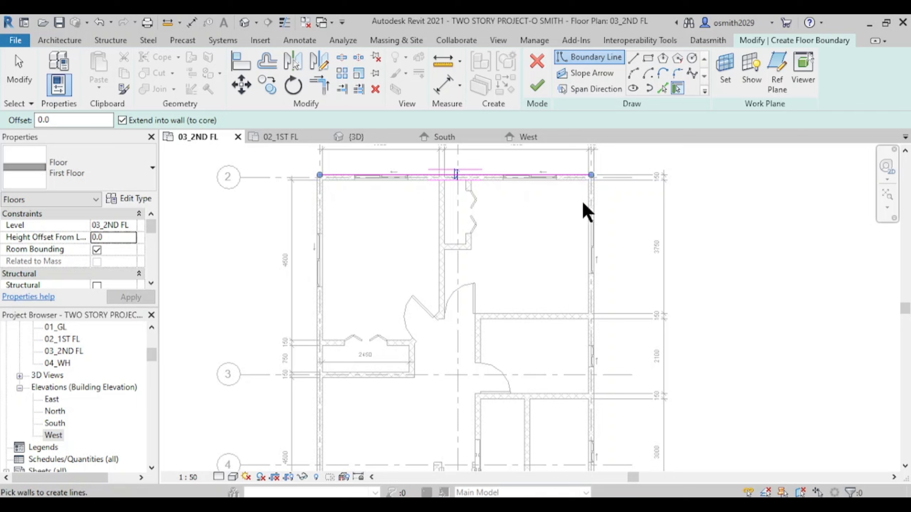
left_click(595, 269)
middle_click_drag(585, 302, 566, 118)
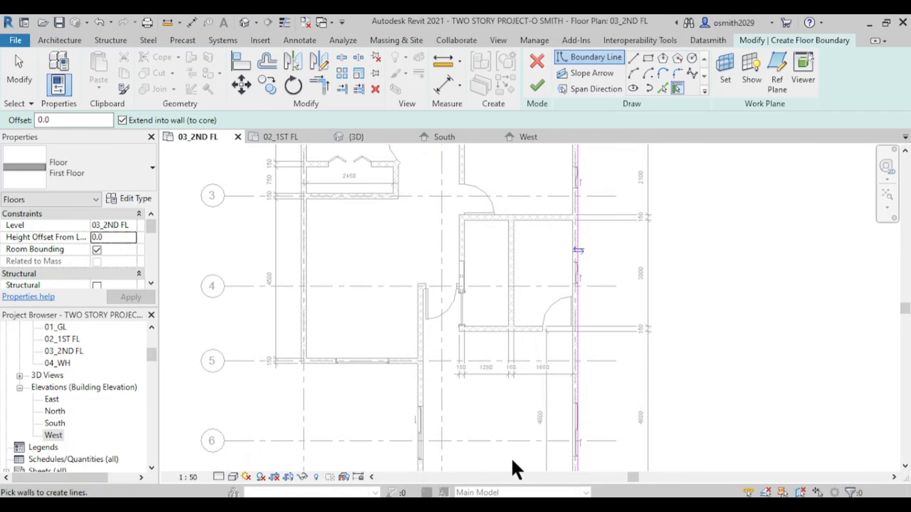
middle_click_drag(566, 365, 617, 216)
left_click(586, 366)
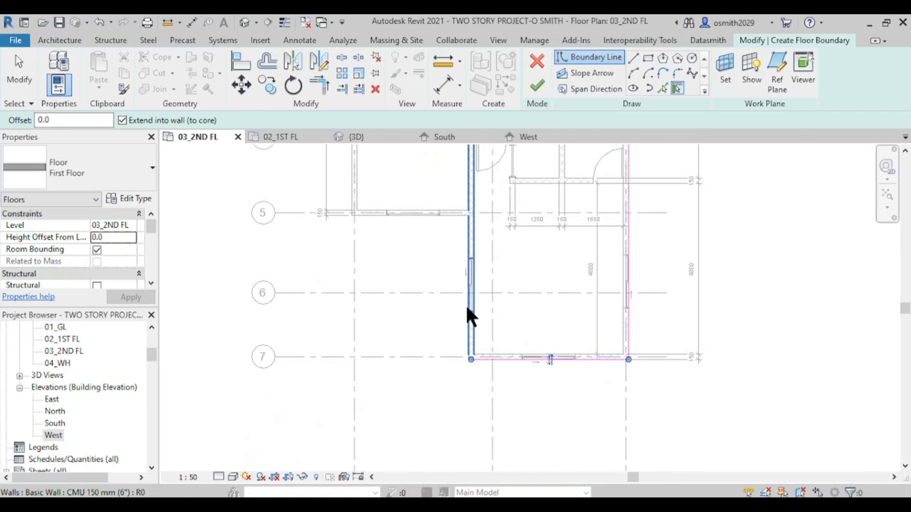
Step: Add floor boundary lines along the projecting front room's side wall, the grid 5 wall and the grid A wall
left_click(467, 315)
left_click(451, 211)
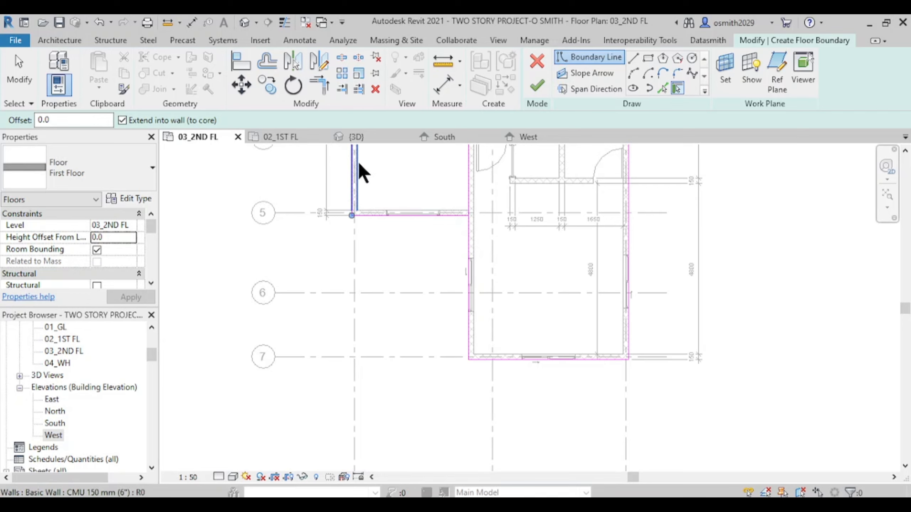
left_click(357, 160)
middle_click_drag(428, 285, 423, 363)
scroll(402, 233, "down", 1)
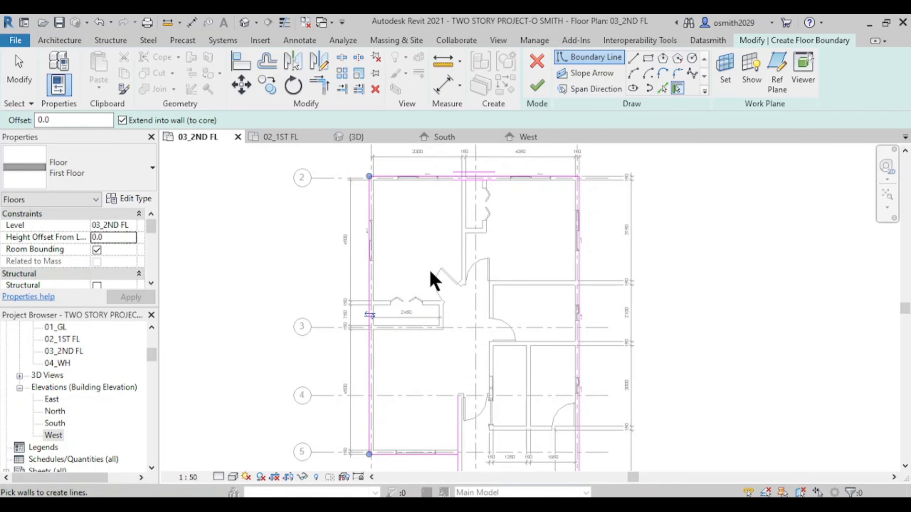
Step: Trim the grid 5 boundary line and the front room's side wall line into a corner
scroll(443, 281, "down", 1)
middle_click_drag(456, 281, 461, 211)
scroll(461, 211, "down", 1)
left_click(322, 88)
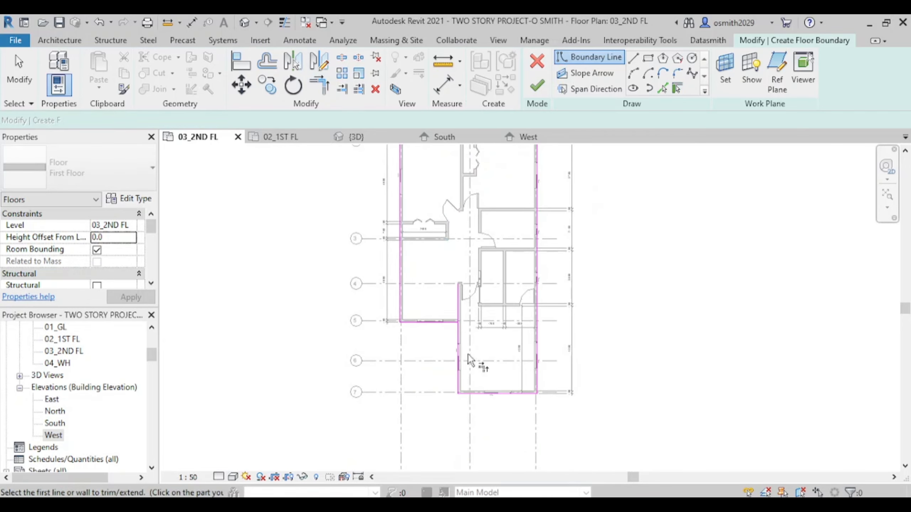
left_click(443, 321)
left_click(458, 337)
scroll(469, 333, "down", 4)
middle_click_drag(469, 337, 470, 394)
scroll(470, 346, "up", 1)
scroll(469, 344, "up", 2)
middle_click_drag(464, 293, 475, 207)
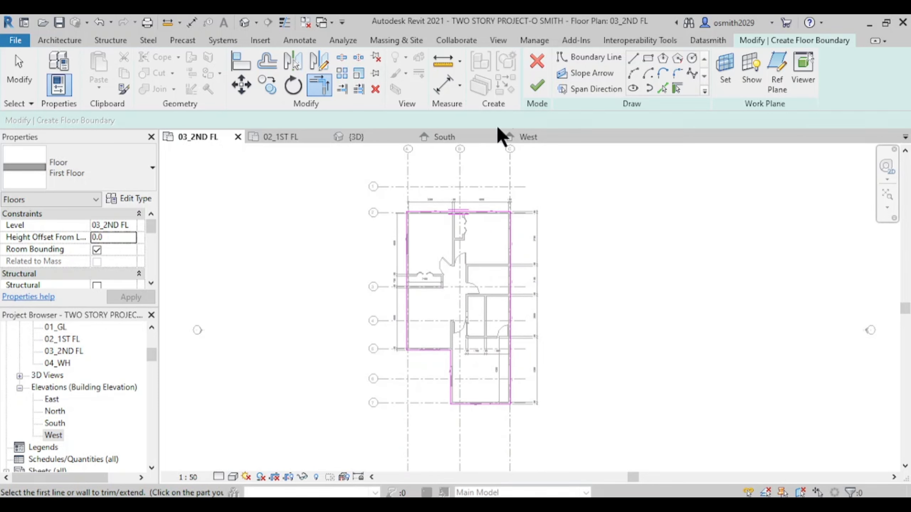
Step: Finish the second-floor slab, attaching the walls below to its bottom, accept the warnings and clear the selection
left_click(533, 92)
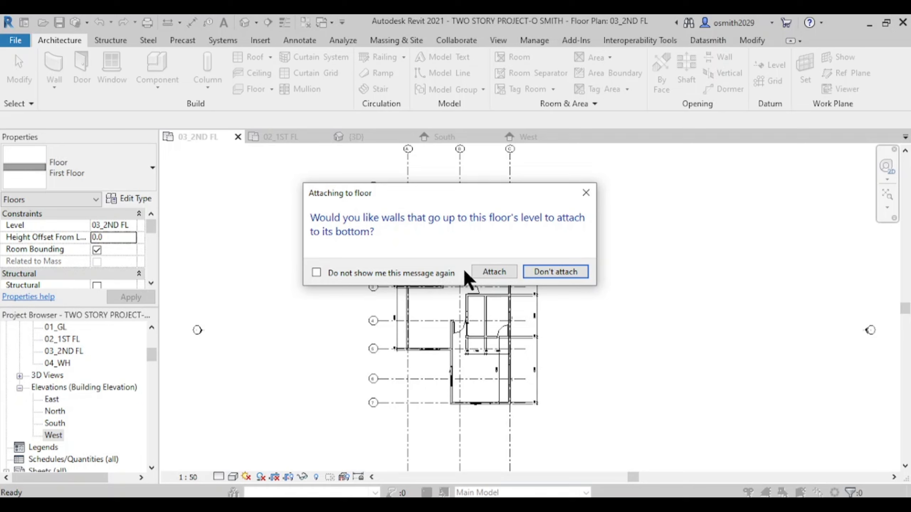
left_click(490, 270)
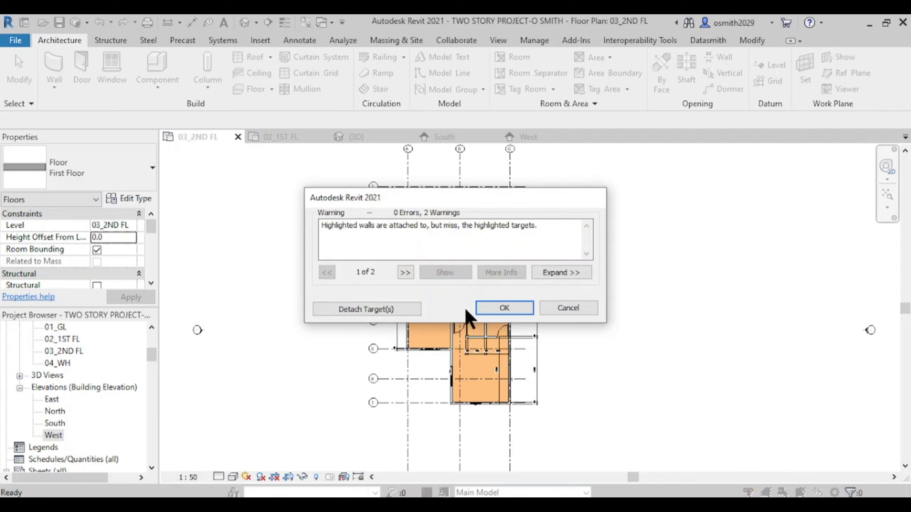
left_click(505, 308)
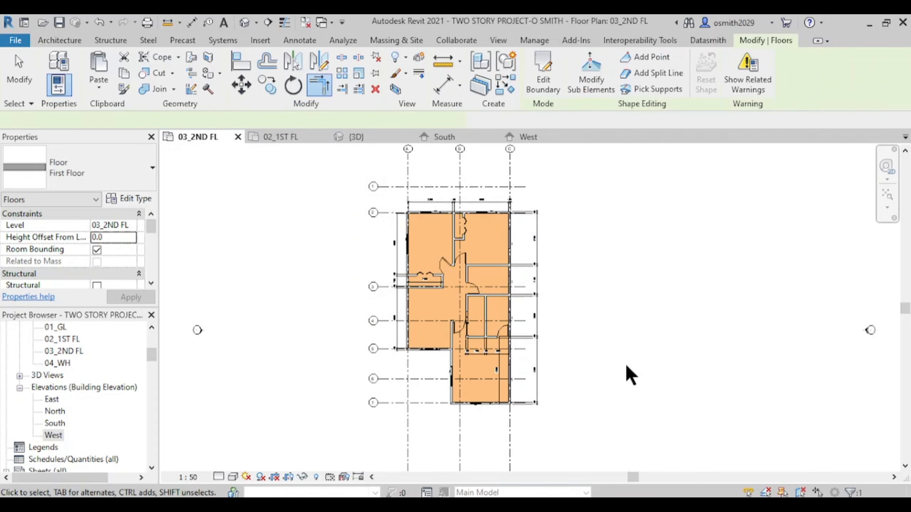
left_click(625, 362)
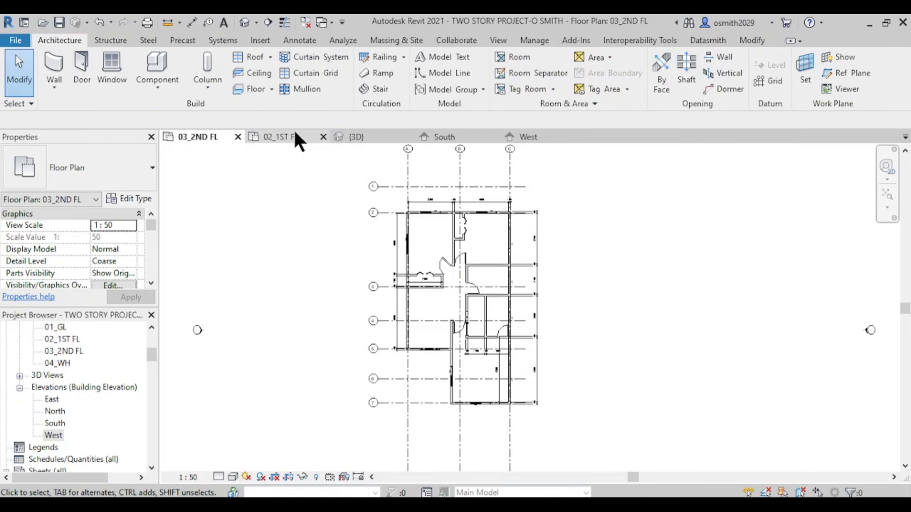
Step: Select the second-floor slab in the 3D view and examine its edge around the house's exterior walls
left_click(351, 136)
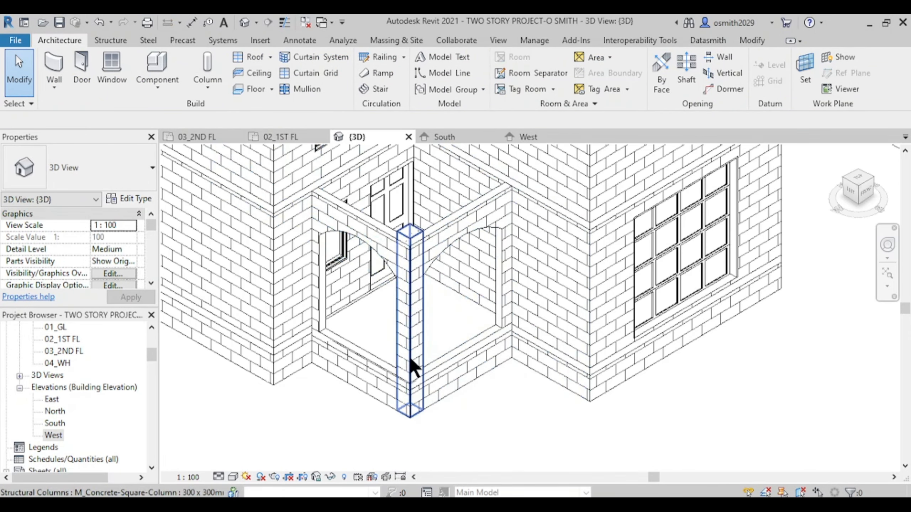
scroll(410, 359, "down", 2)
middle_click_drag(377, 363, 715, 426)
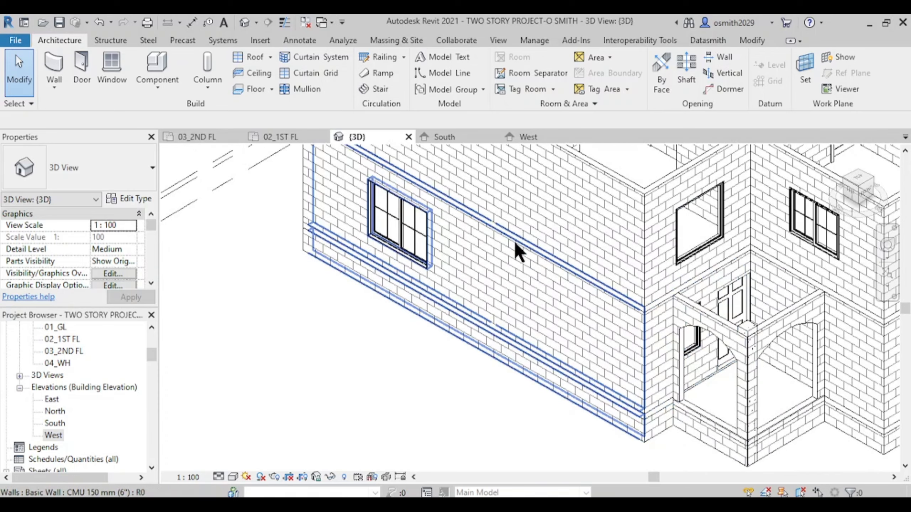
left_click(552, 263)
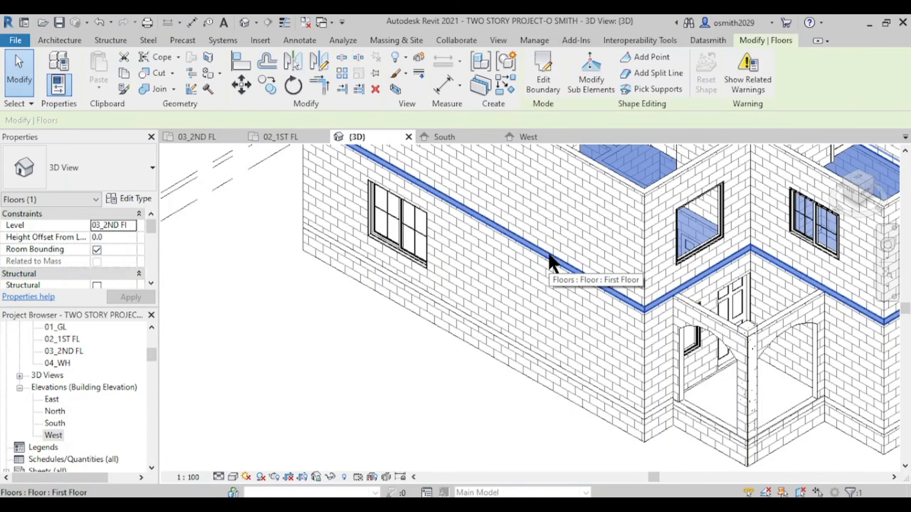
scroll(549, 260, "down", 3)
middle_click_drag(702, 287, 673, 328)
scroll(673, 329, "up", 5)
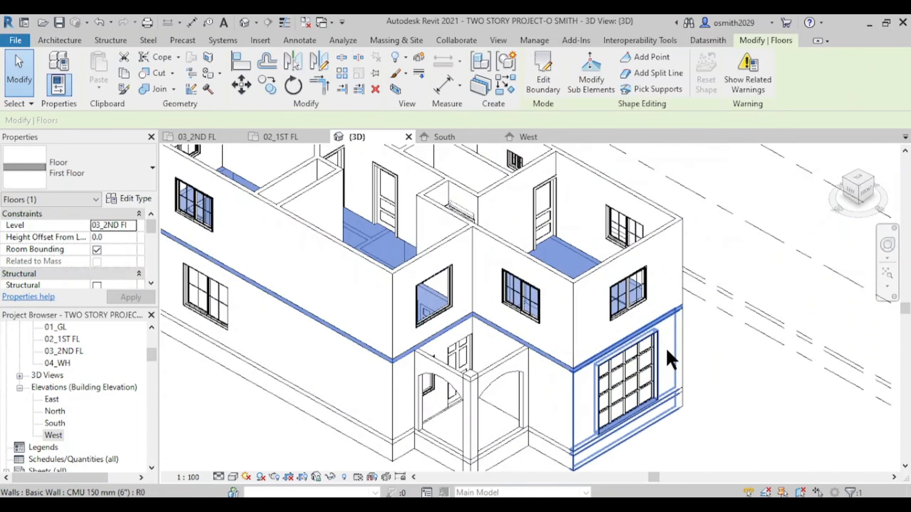
scroll(363, 316, "down", 5)
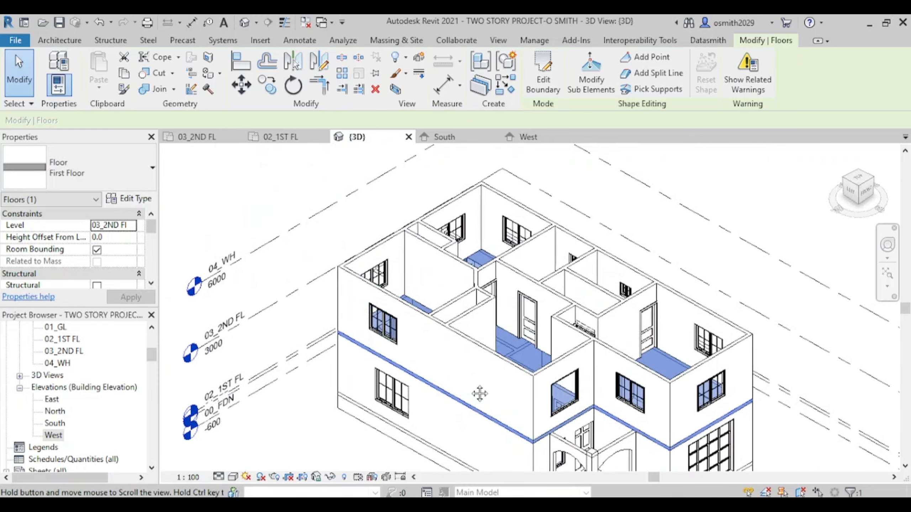
scroll(340, 351, "up", 6)
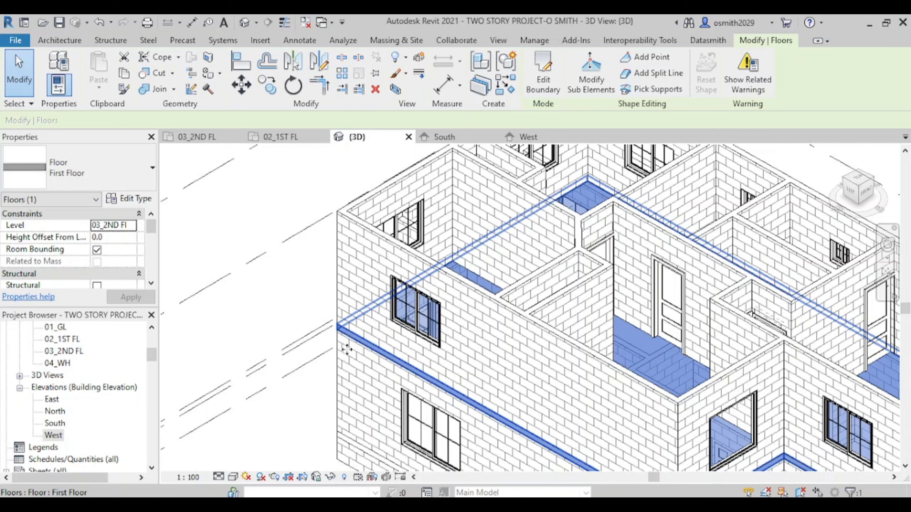
Step: Clear the second-floor slab selection and select the porch slab in the 02_1ST FL plan
left_click(285, 309)
scroll(609, 377, "down", 2)
middle_click_drag(589, 404, 496, 253)
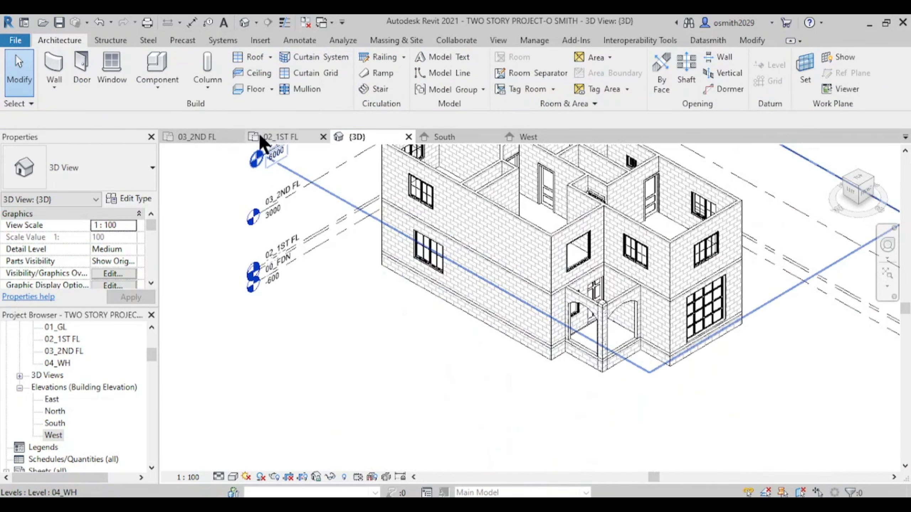
left_click(287, 136)
scroll(416, 349, "up", 3)
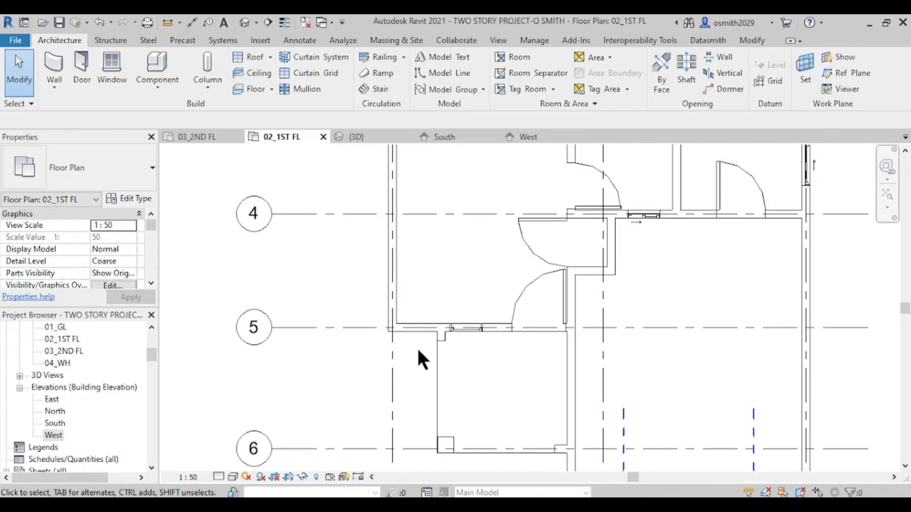
key("Tab")
key("Tab")
key("Tab")
left_click(548, 334)
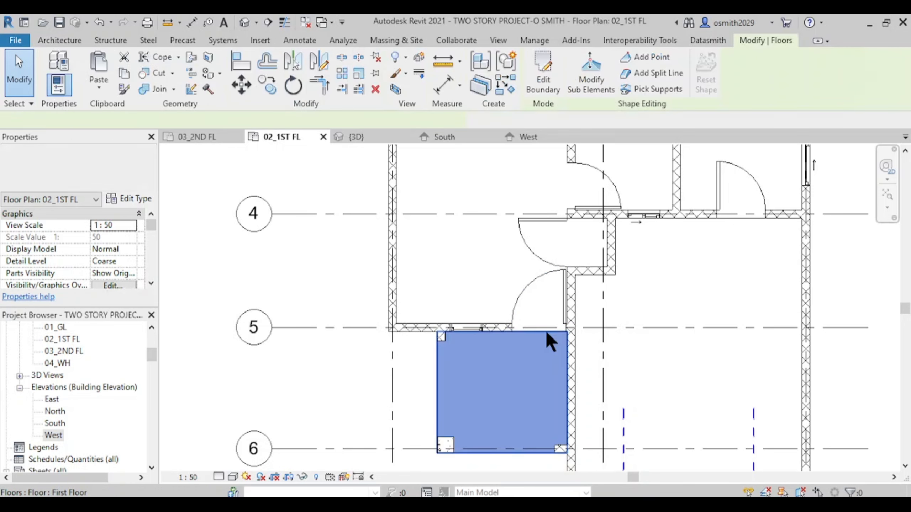
Step: Select all instances of the porch slab's floor type visible in this view and open their type properties
right_click(547, 334)
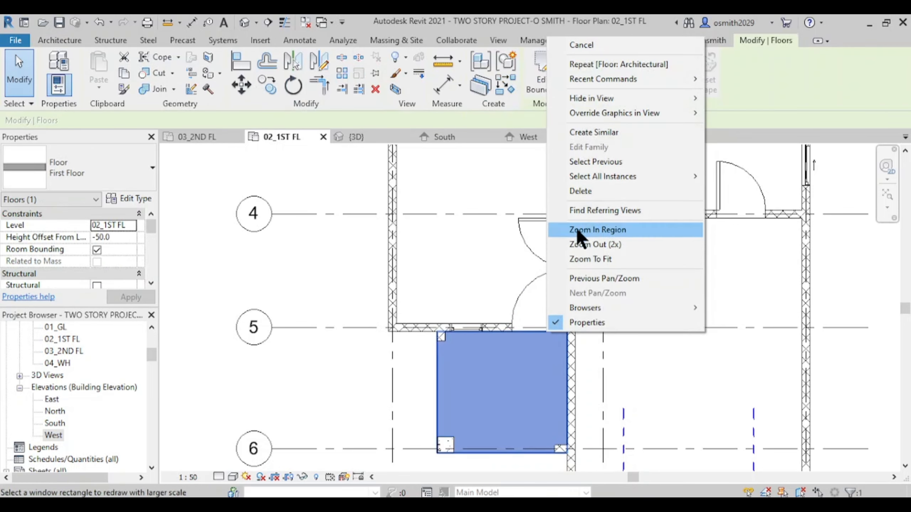
mouse_move(659, 176)
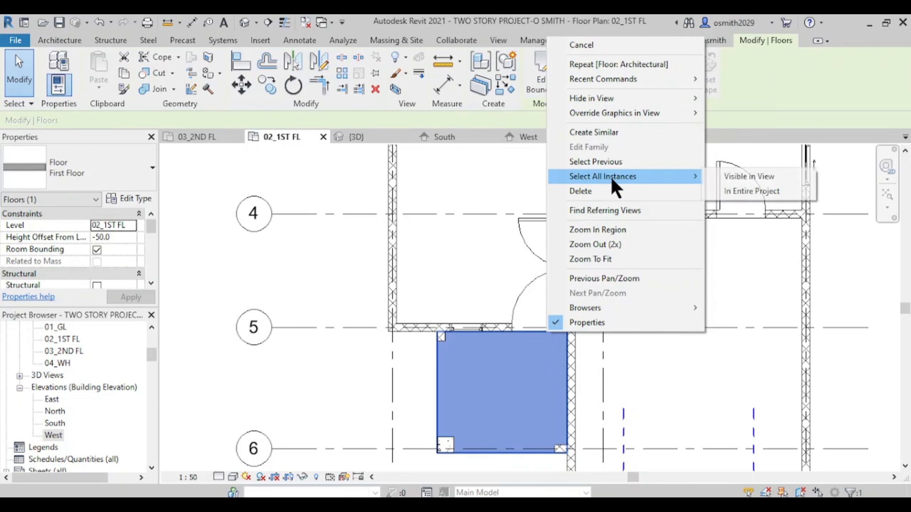
left_click(725, 176)
scroll(531, 303, "down", 2)
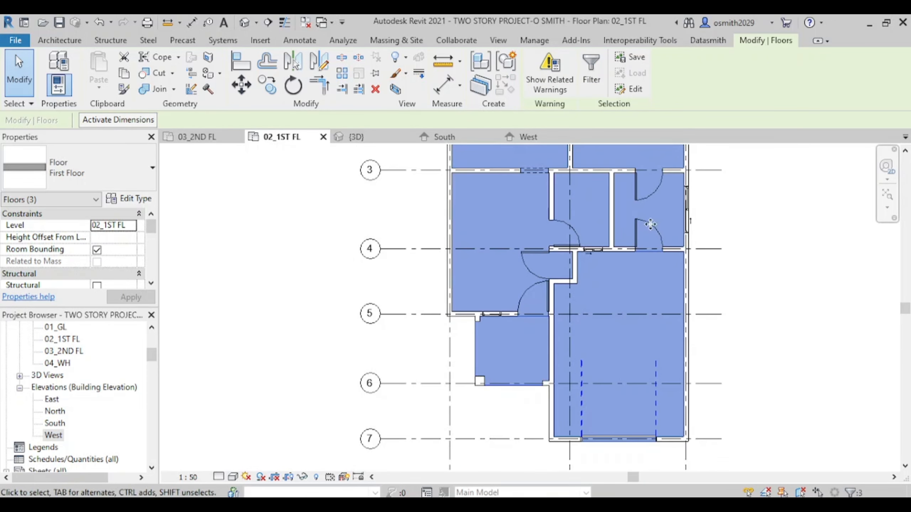
middle_click_drag(506, 373, 481, 461)
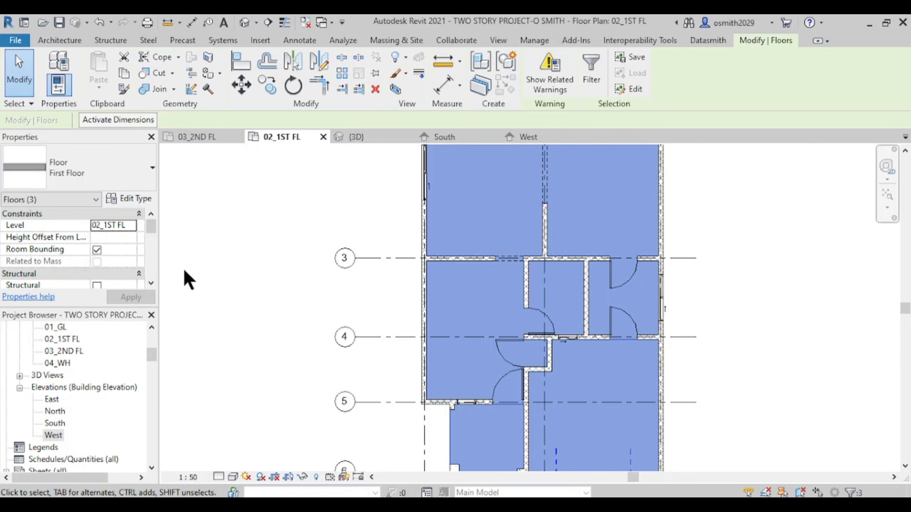
left_click(125, 197)
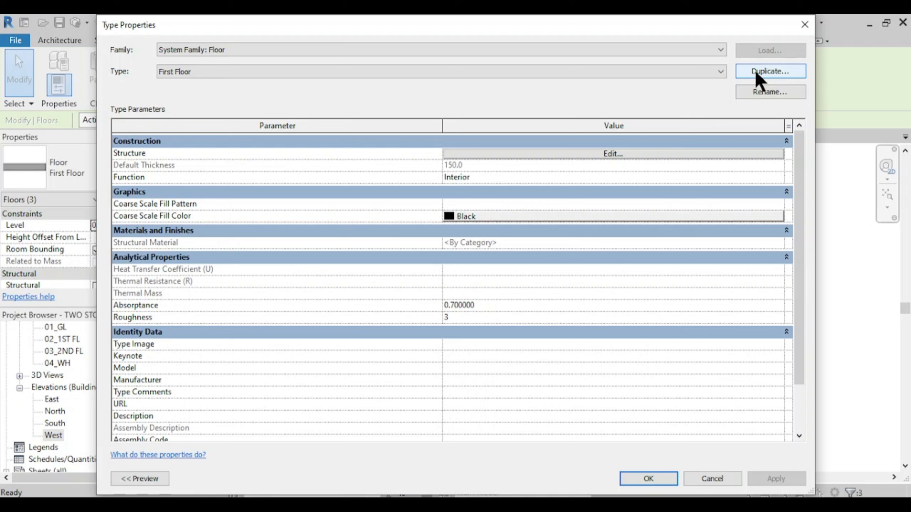
Step: Try to duplicate the First Floor type under the name Ground Floor
left_click(769, 71)
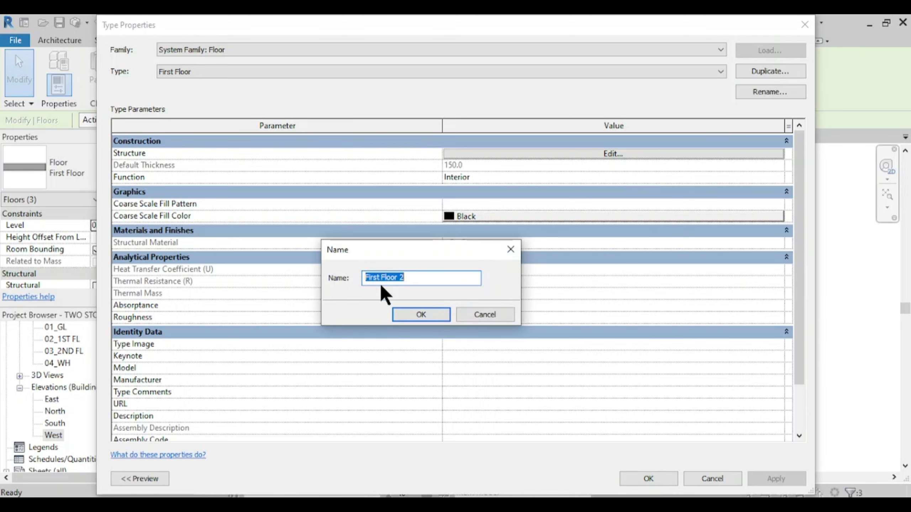
left_click(442, 278)
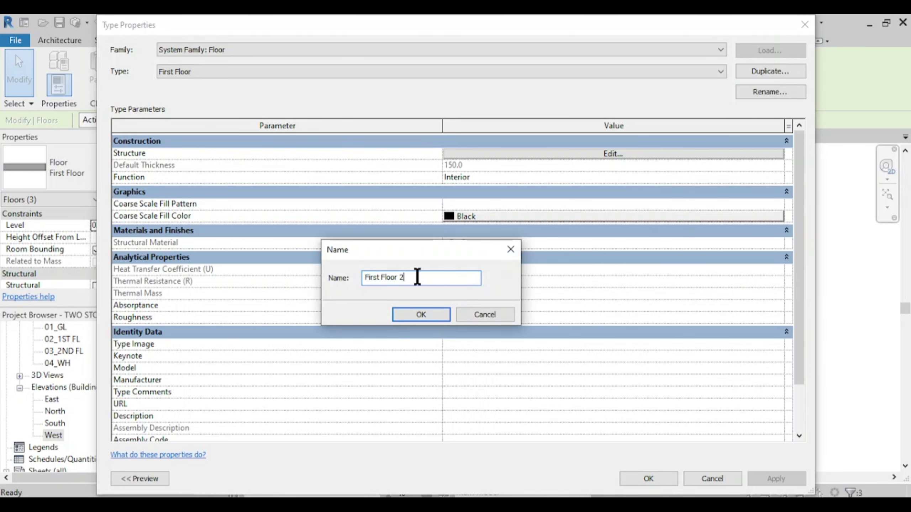
left_click_drag(417, 276, 360, 287)
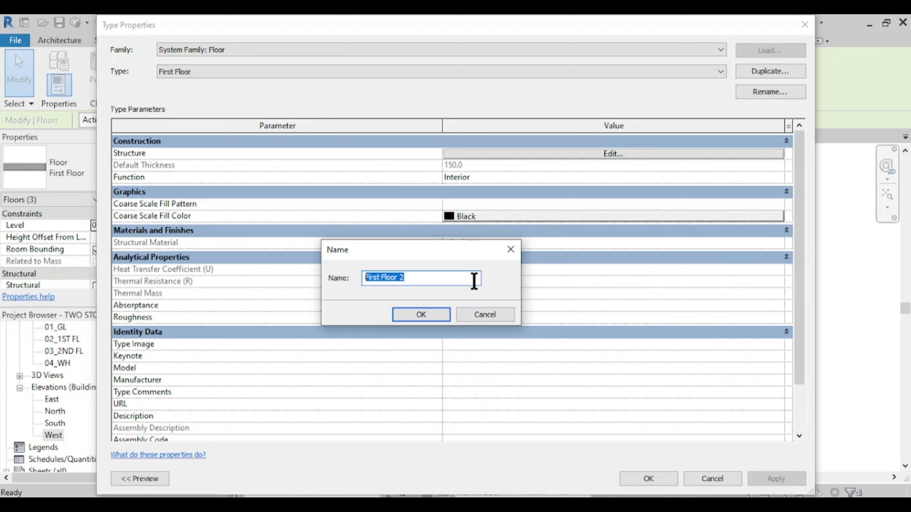
type("Ground Flor")
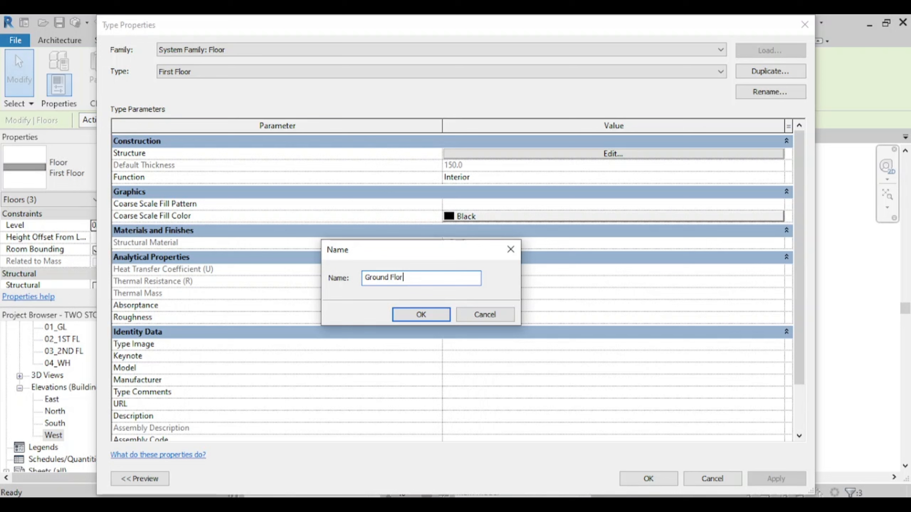
key("BackSpace")
key("Num_Lock")
type("or")
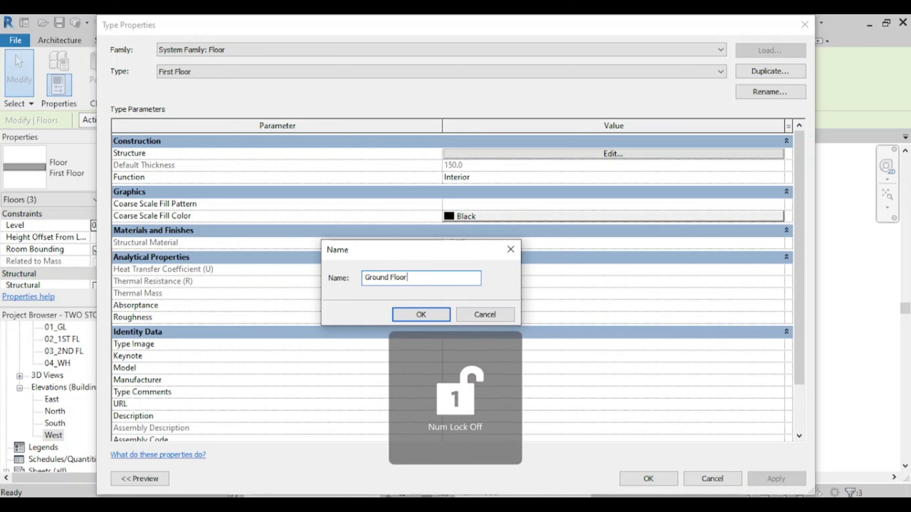
left_click(440, 317)
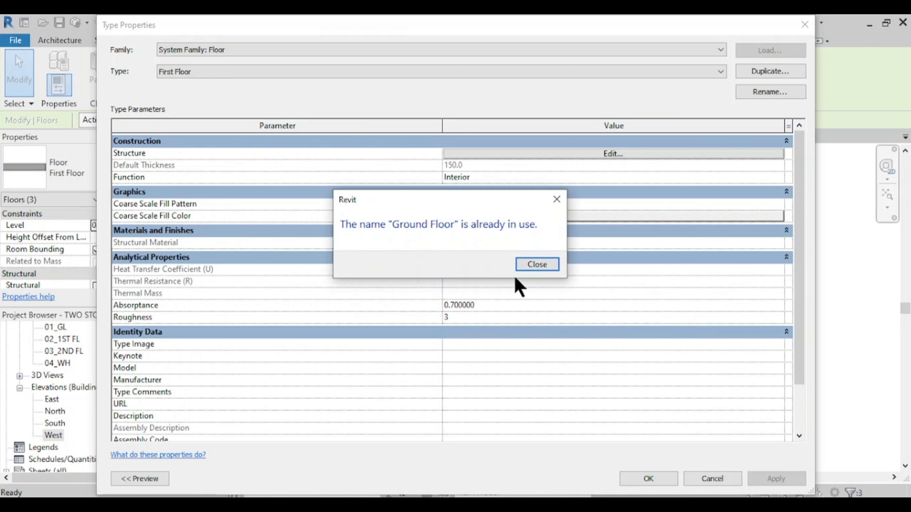
left_click(556, 199)
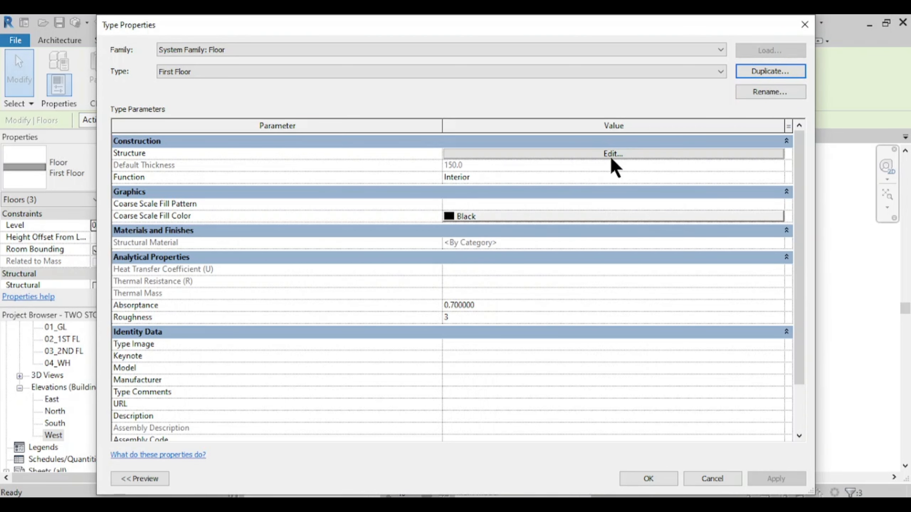
Step: Duplicate the floor type under the name First Floor 300mm thick
left_click(768, 72)
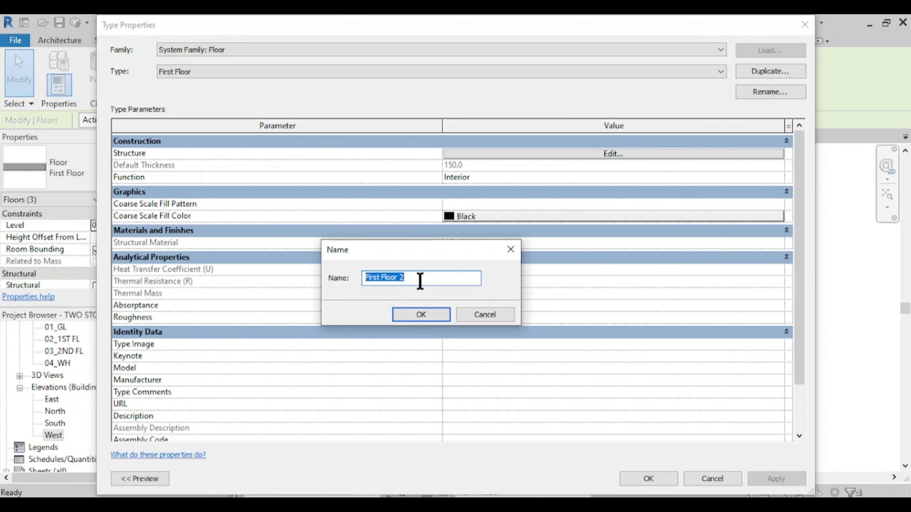
left_click(417, 280)
key("BackSpace")
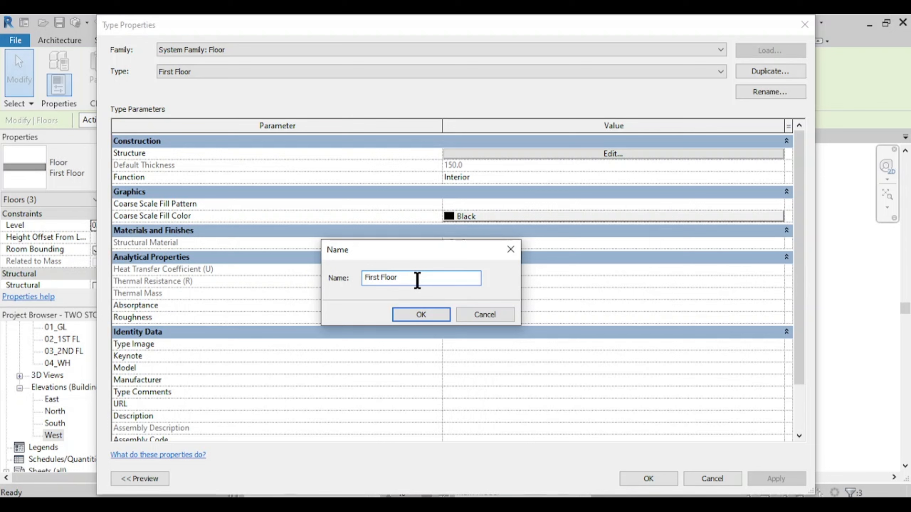
type("300mm thick")
left_click(421, 315)
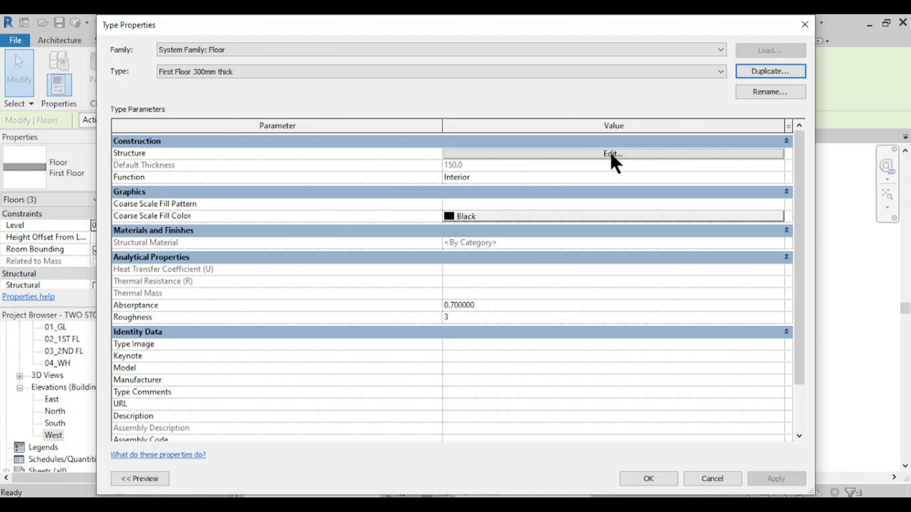
Step: Open the new floor type's structure and pick Concrete - Cast-in-Place Concrete as the structure layer's material
mouse_move(127, 155)
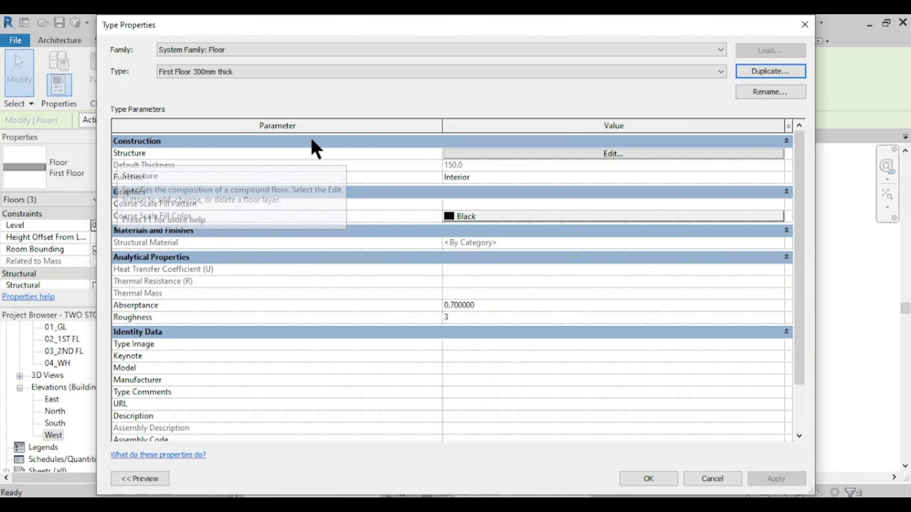
left_click(572, 154)
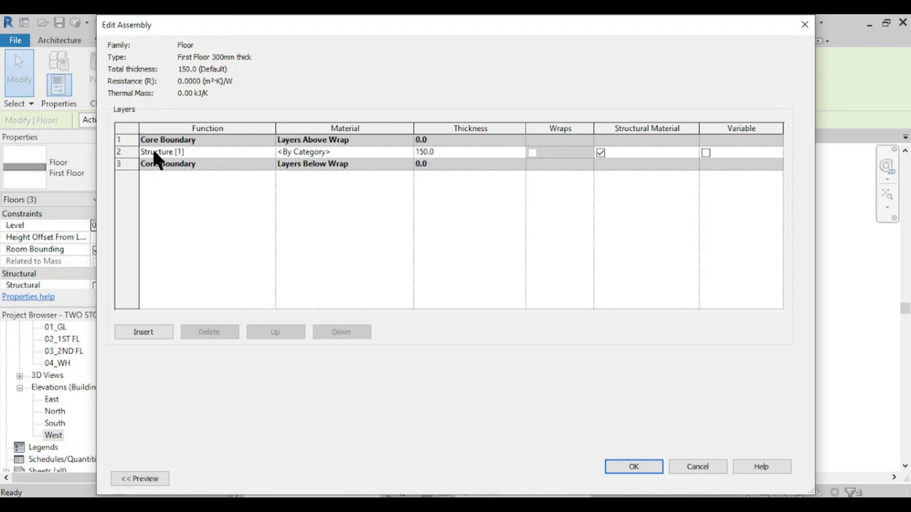
left_click(318, 153)
left_click(407, 152)
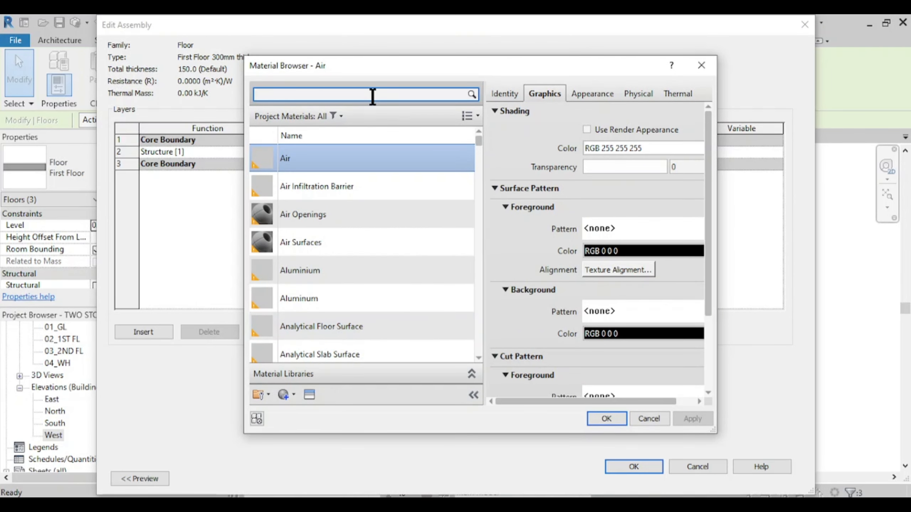
type("concre")
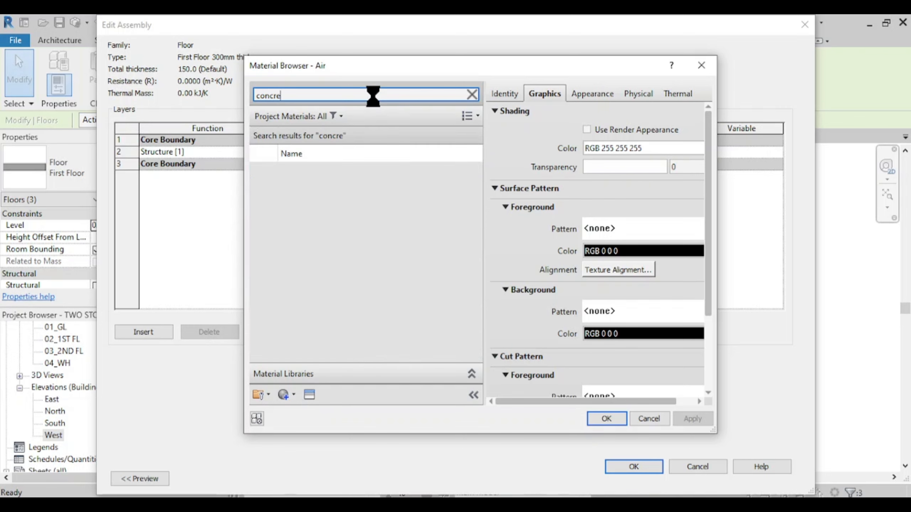
type("te")
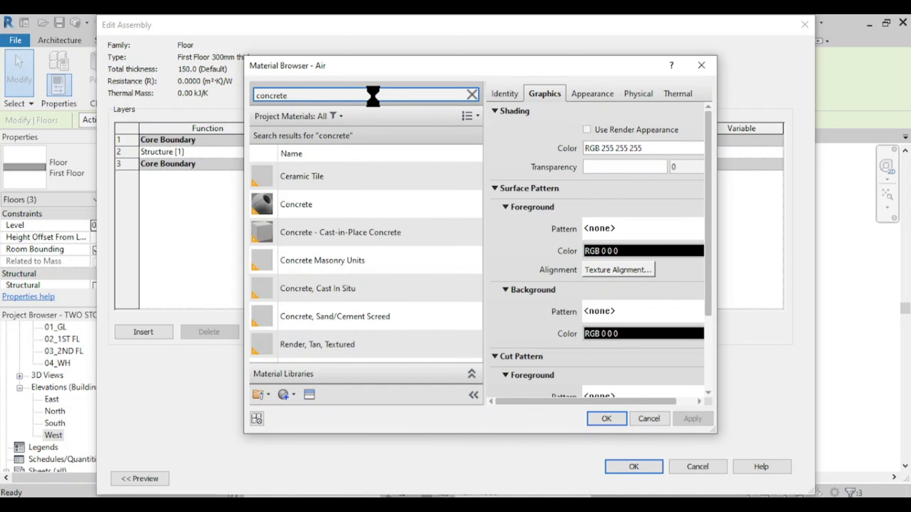
left_click(358, 238)
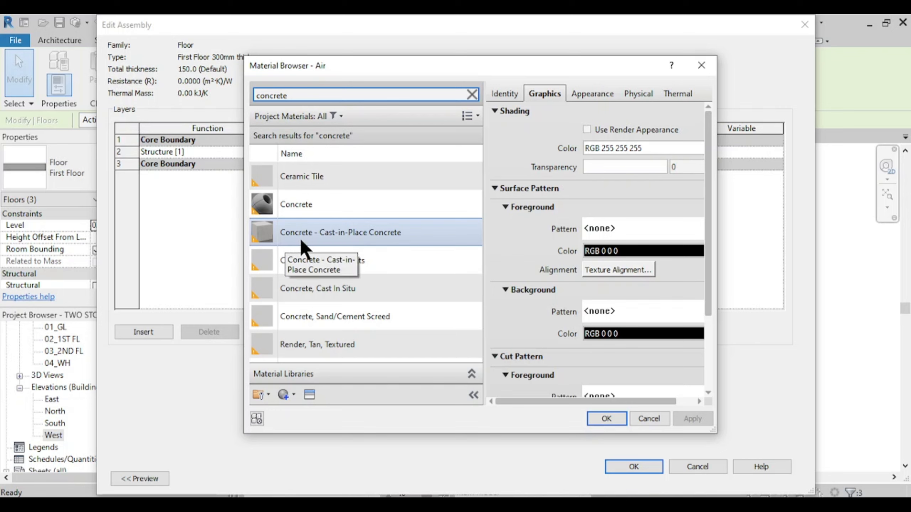
left_click(339, 239)
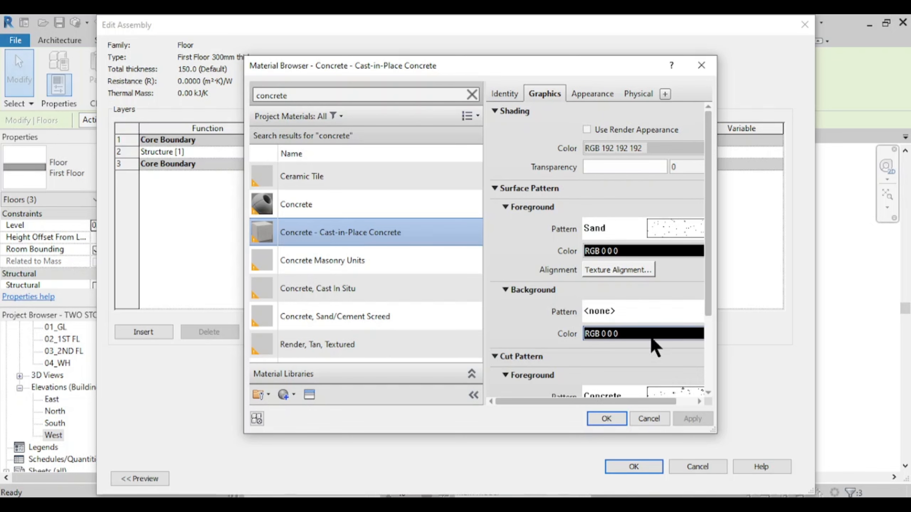
Step: Set the cast-in-place concrete's surface foreground pattern to <No pattern> and accept the material
scroll(650, 341, "down", 2)
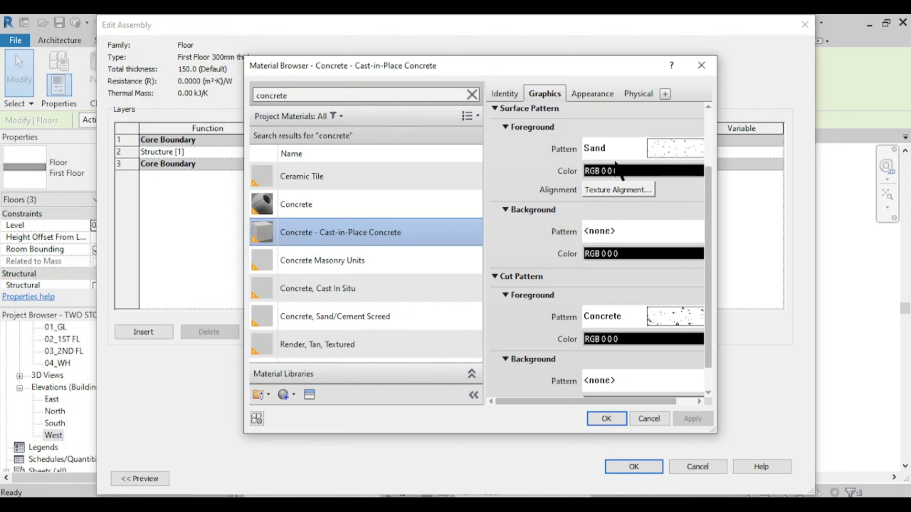
left_click(668, 153)
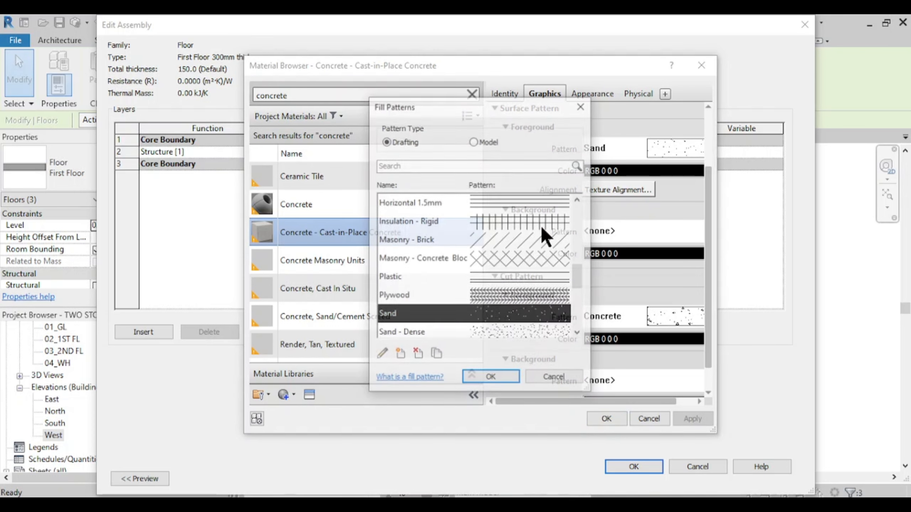
scroll(506, 258, "up", 10)
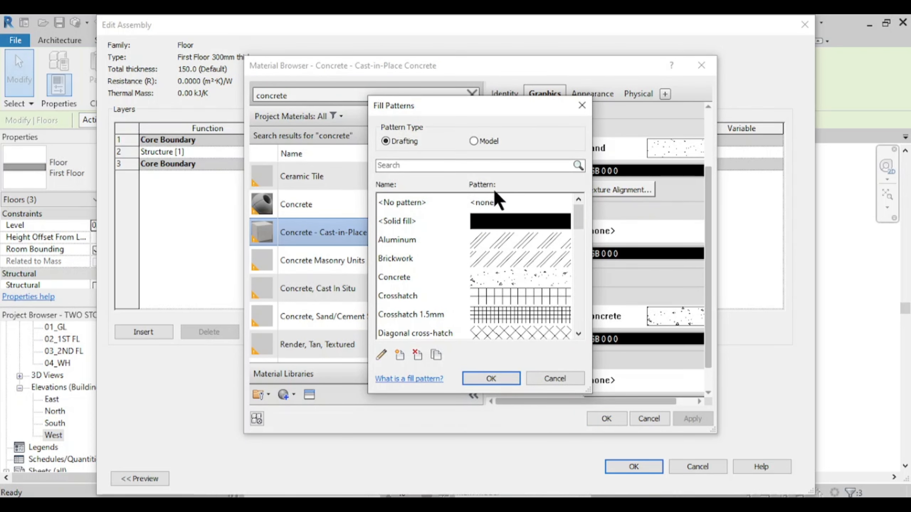
left_click(495, 201)
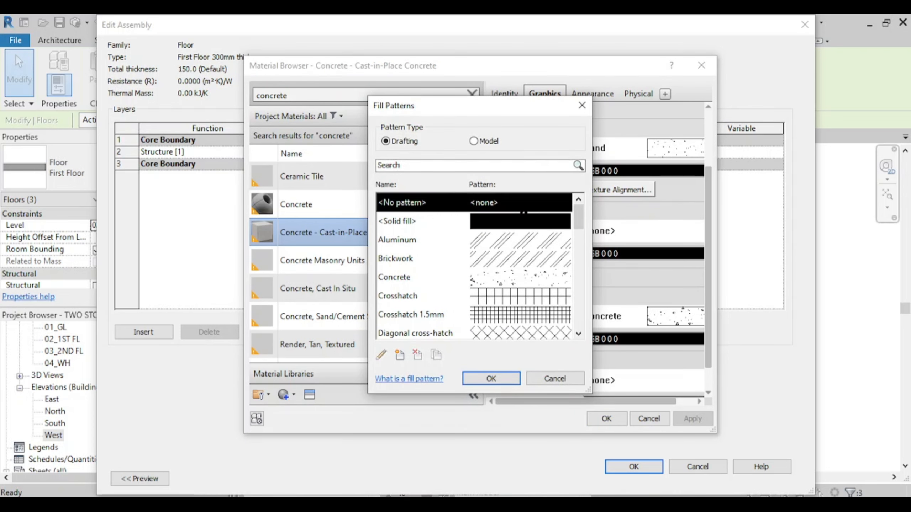
left_click(503, 379)
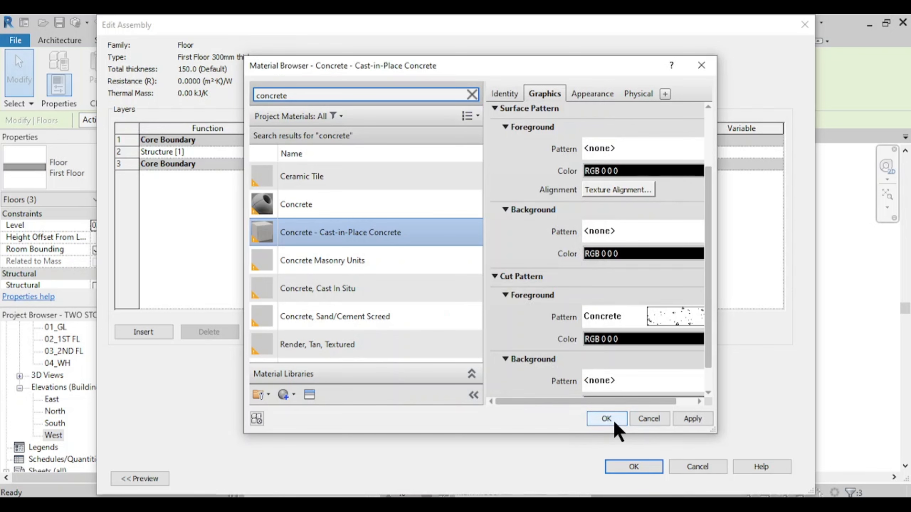
left_click(595, 417)
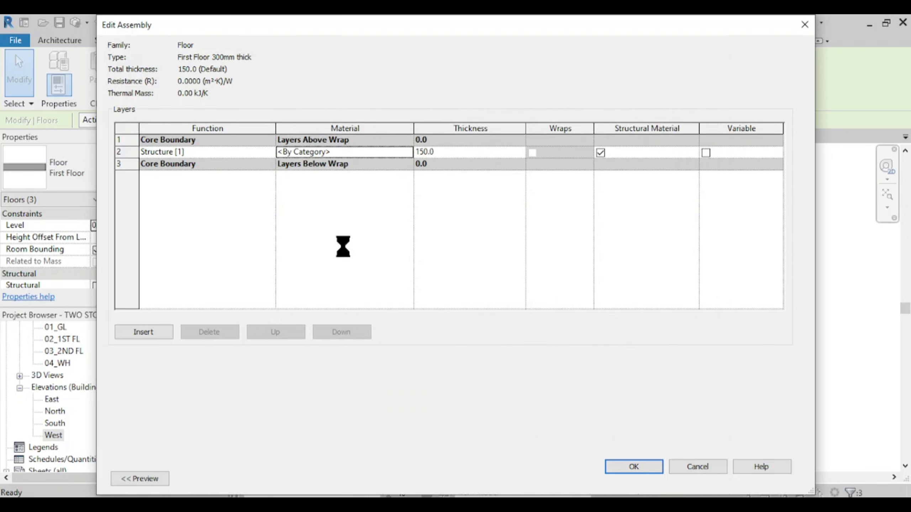
Step: Set the concrete layer's thickness to 100 mm and insert a new structure layer directly below it
left_click(462, 151)
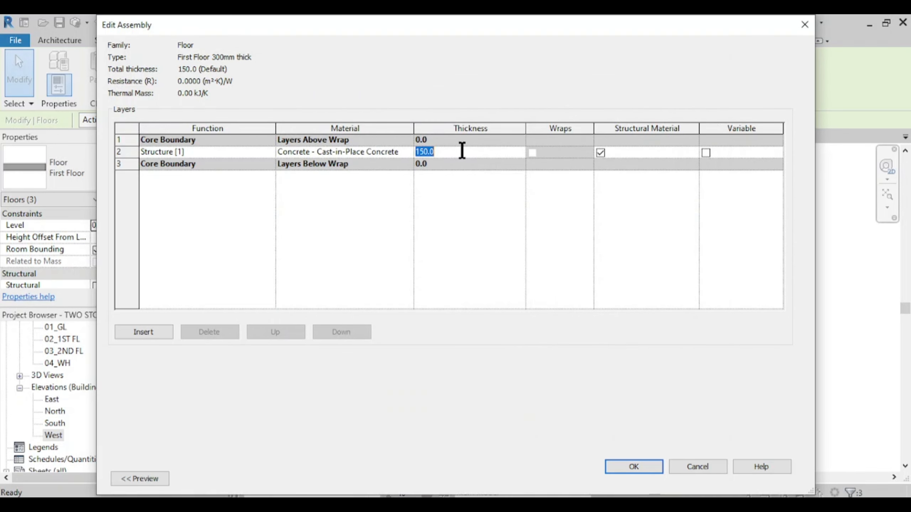
type("100")
left_click(200, 152)
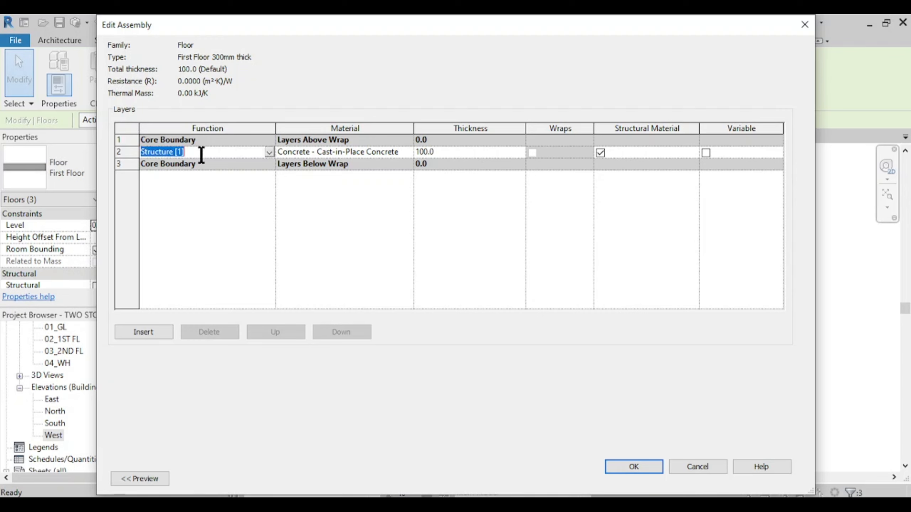
left_click(157, 332)
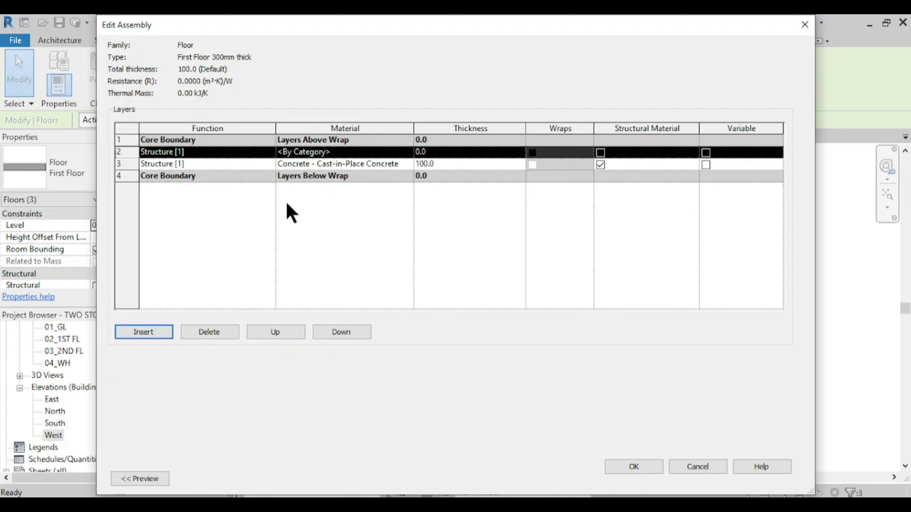
left_click(349, 332)
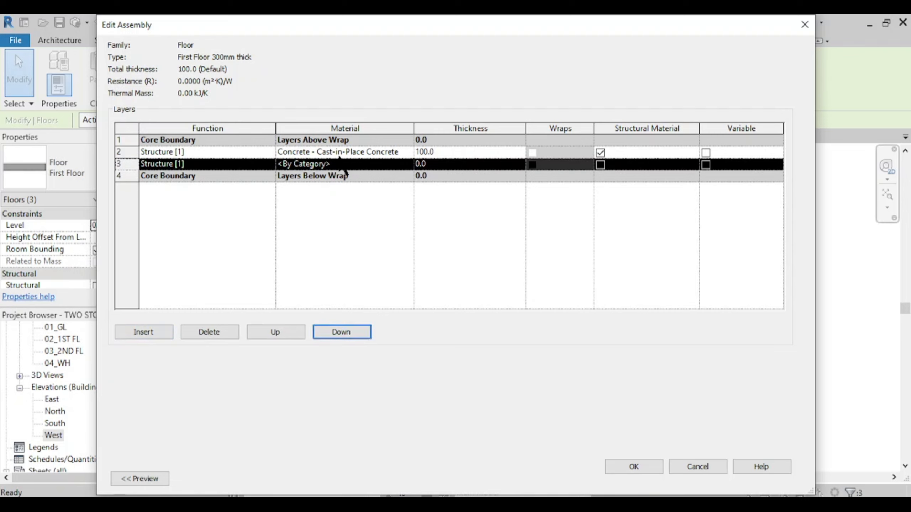
Step: Search the project materials for "hard" for the new layer below the concrete
left_click(350, 165)
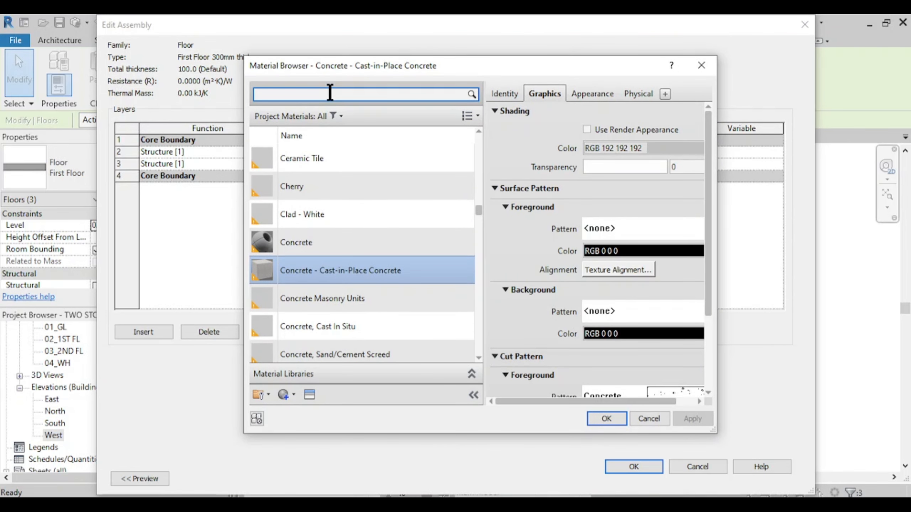
type("hard")
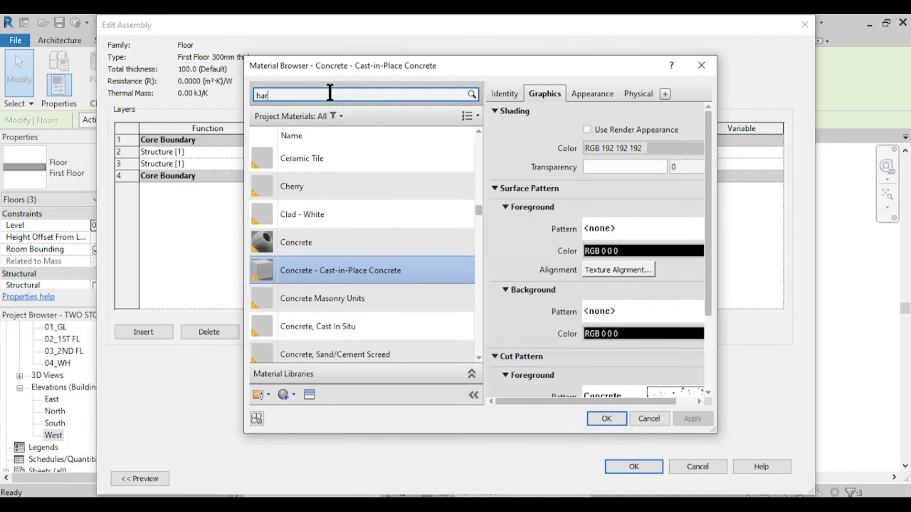